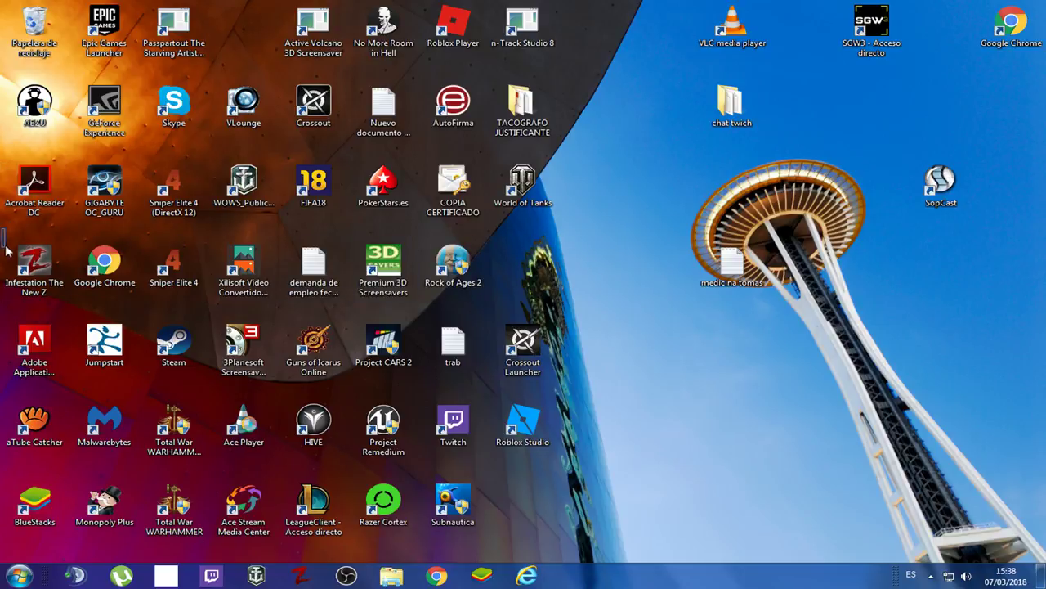
# - Open Google Chrome from the desktop and maximize its window
pyautogui.moveTo(51, 303); pyautogui.dragTo(490, 302)
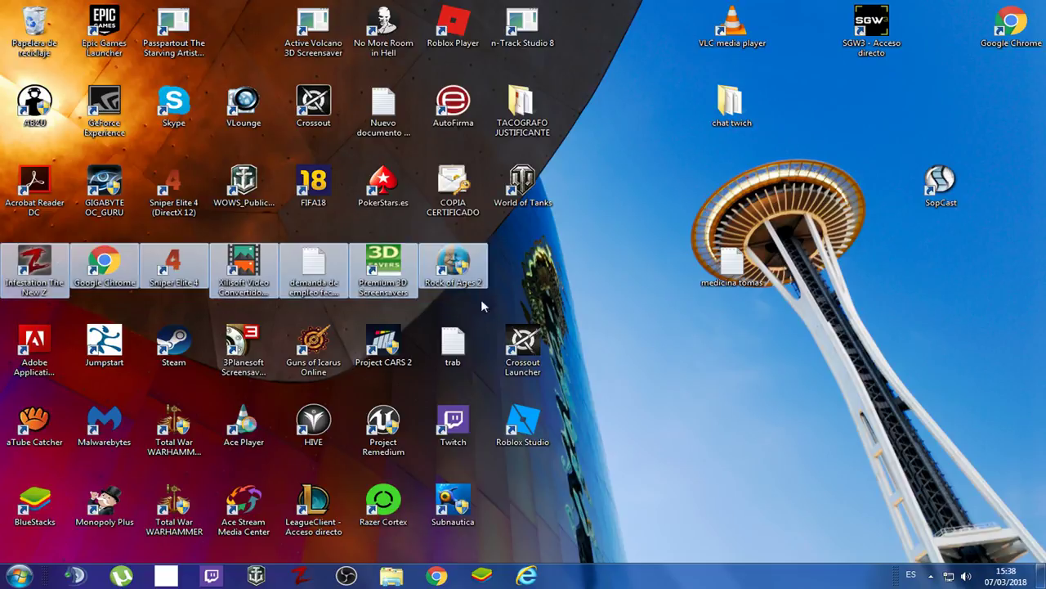
pyautogui.click(84, 230)
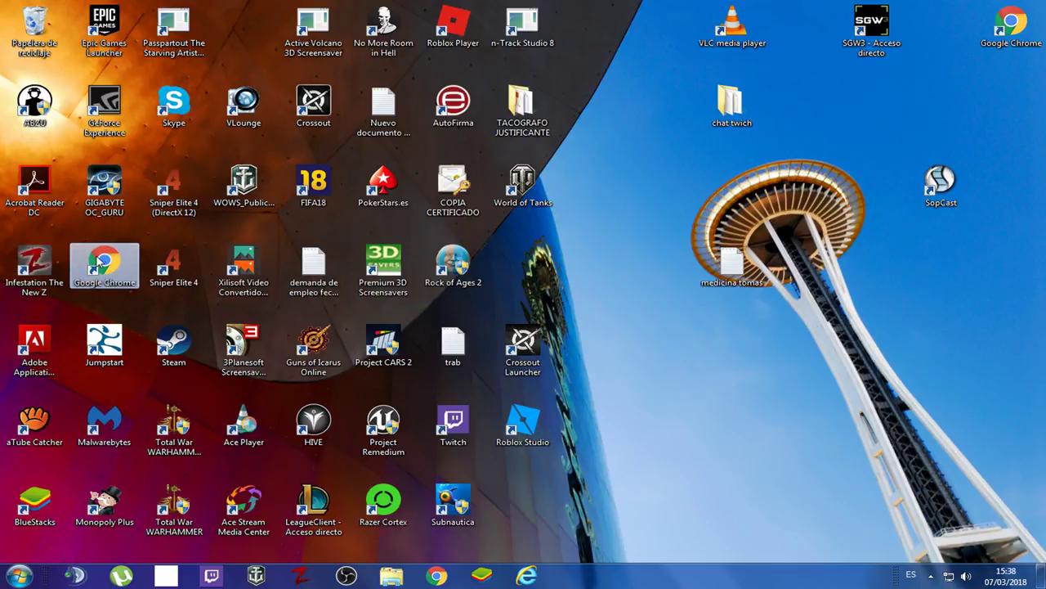
pyautogui.doubleClick(96, 262)
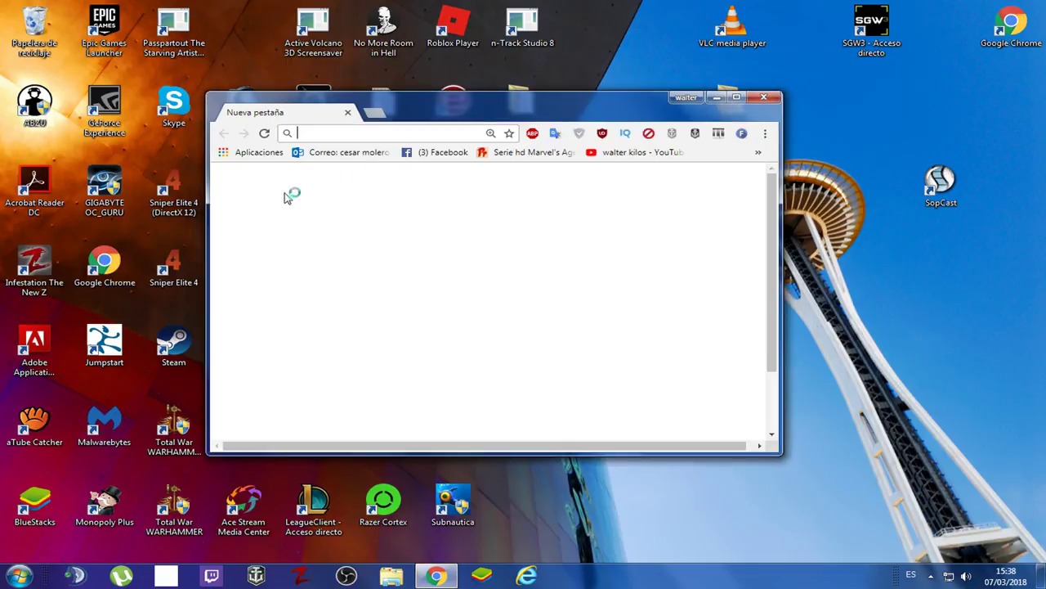
pyautogui.click(736, 97)
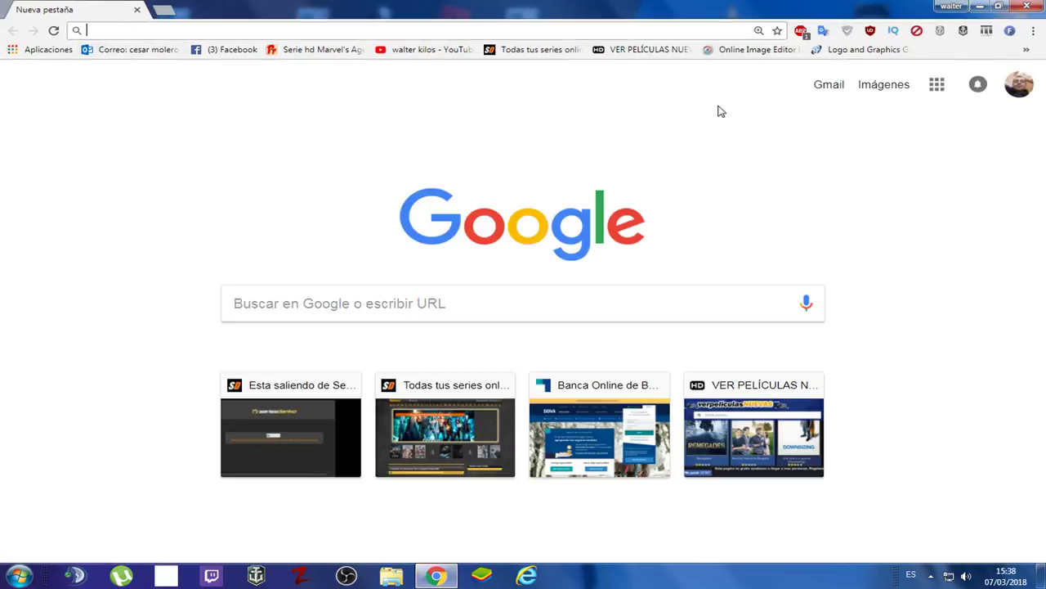
# - Search Google for "ads" and look over the start of the results page
pyautogui.click(395, 304)
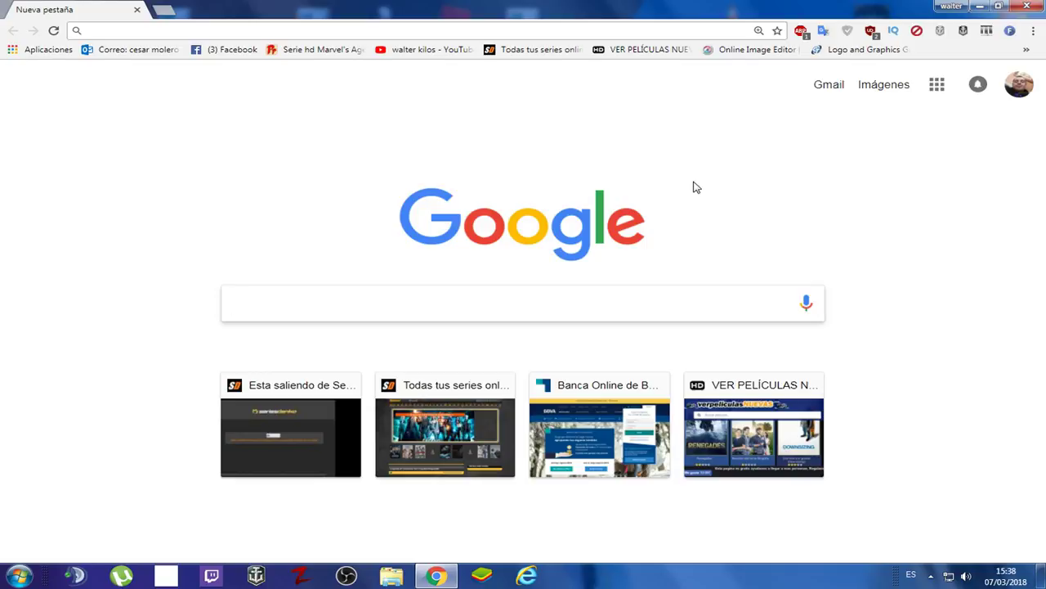
pyautogui.write('ads')
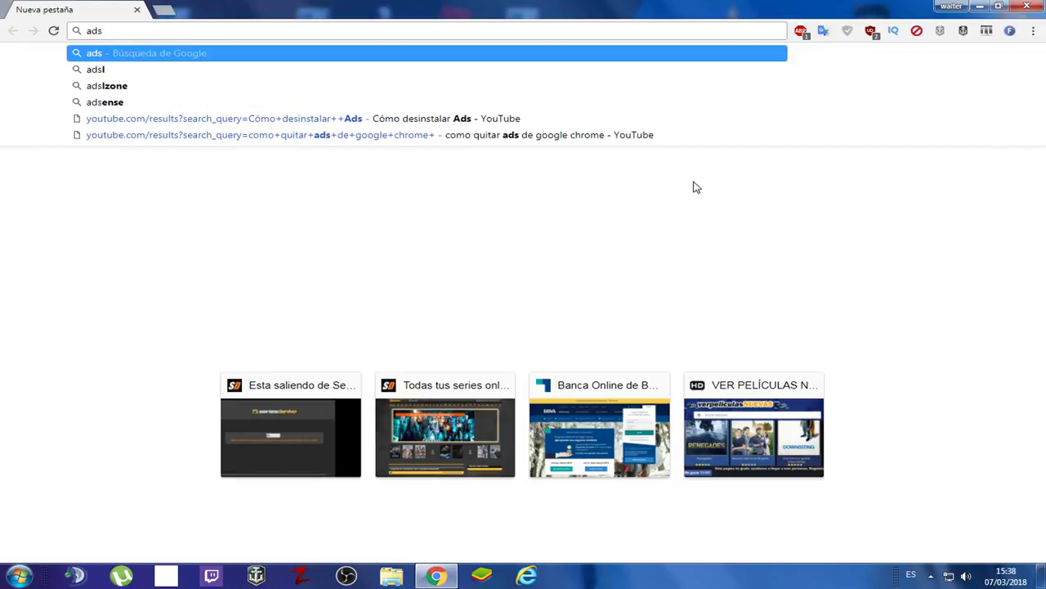
pyautogui.press('Return')
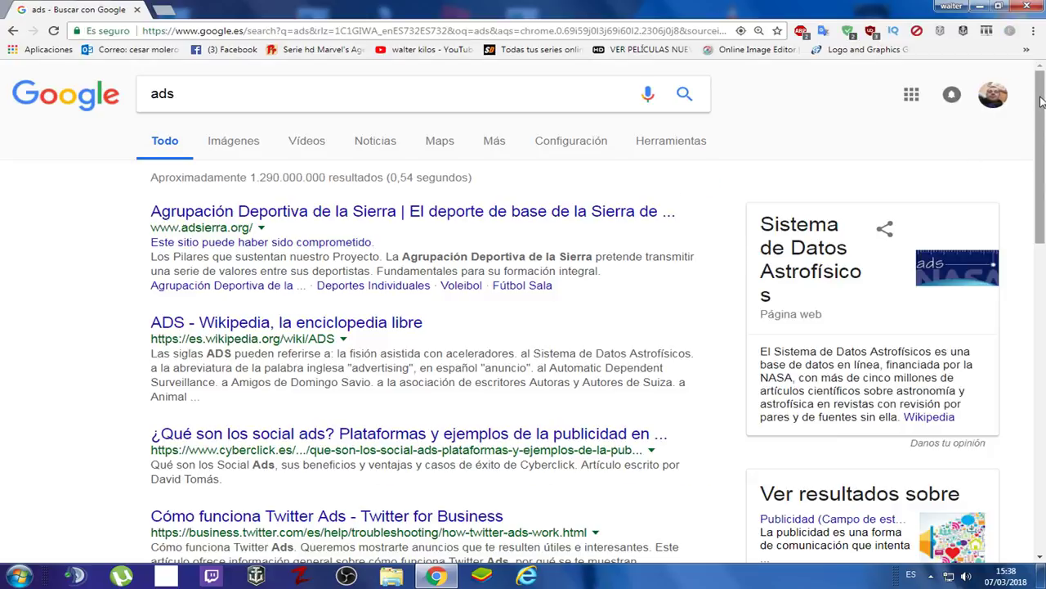
pyautogui.moveTo(1043, 100); pyautogui.dragTo(1042, 75)
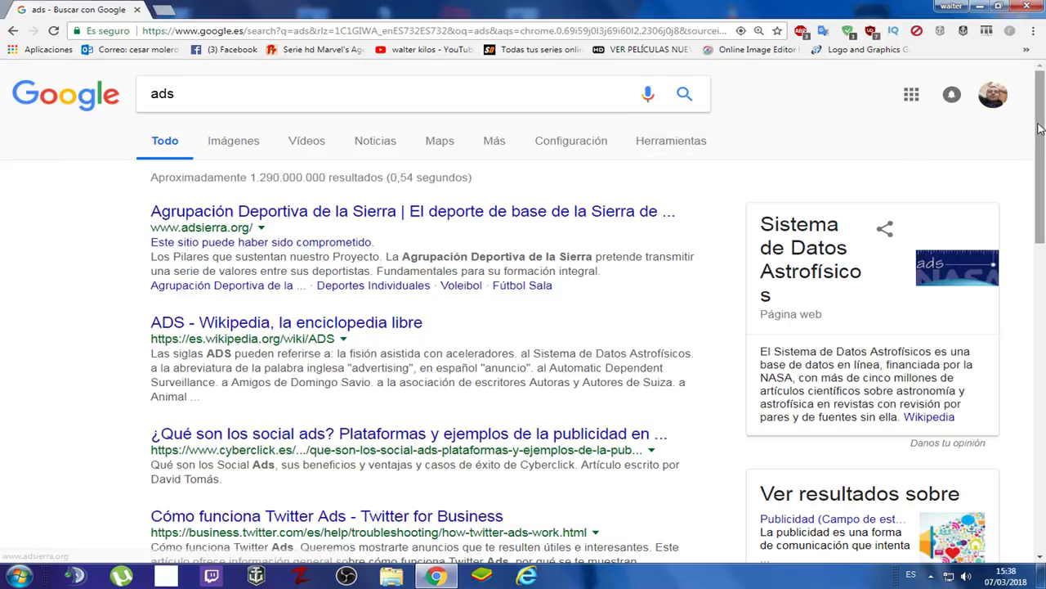
pyautogui.moveTo(1042, 110); pyautogui.dragTo(1043, 106)
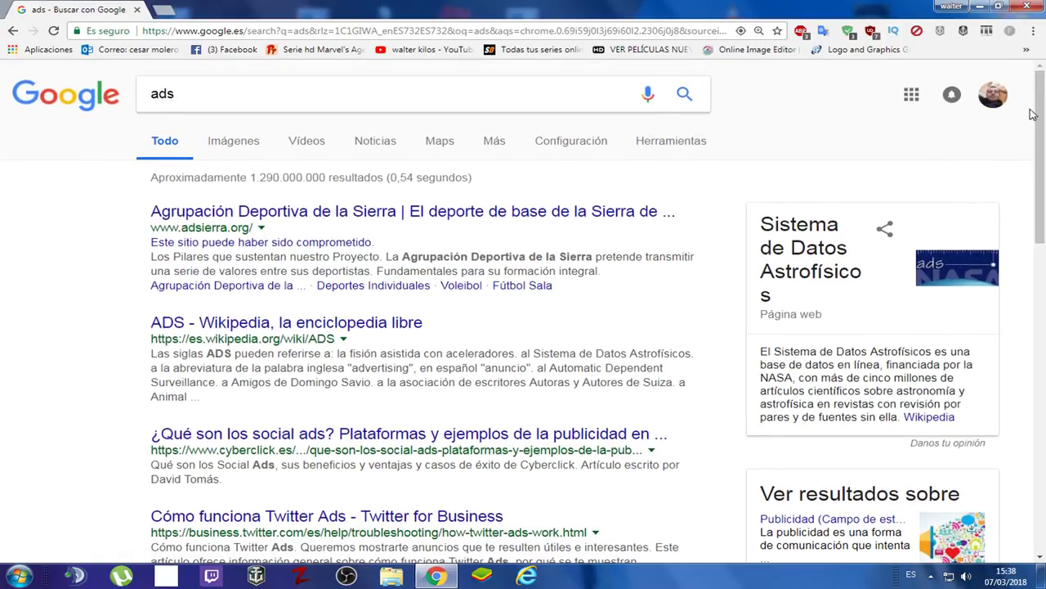
# - Open Chrome's Extensiones page to check the installed extensions, and close that page
pyautogui.click(1035, 31)
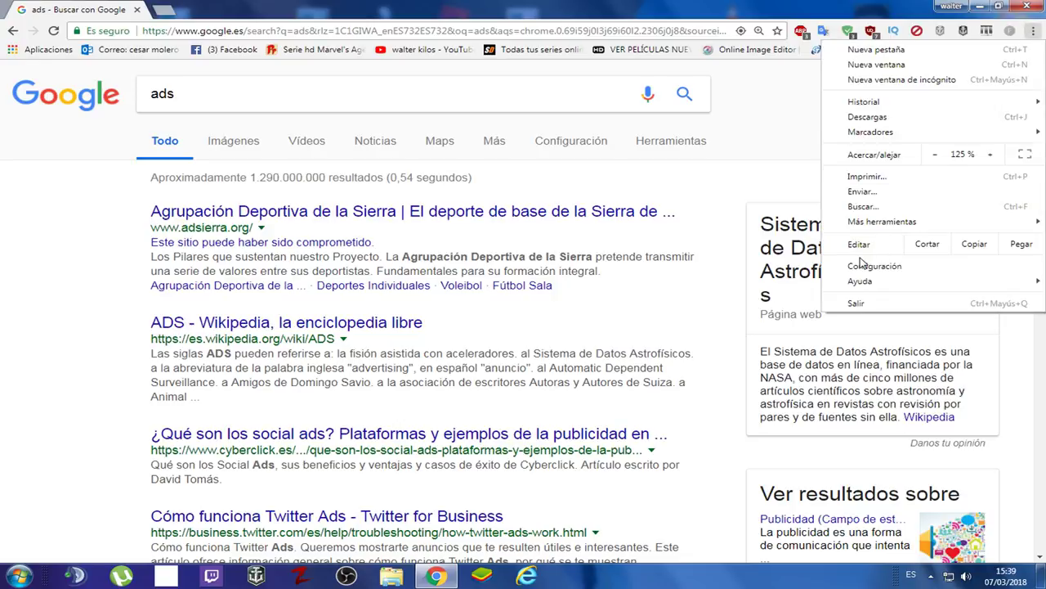
pyautogui.moveTo(864, 229)
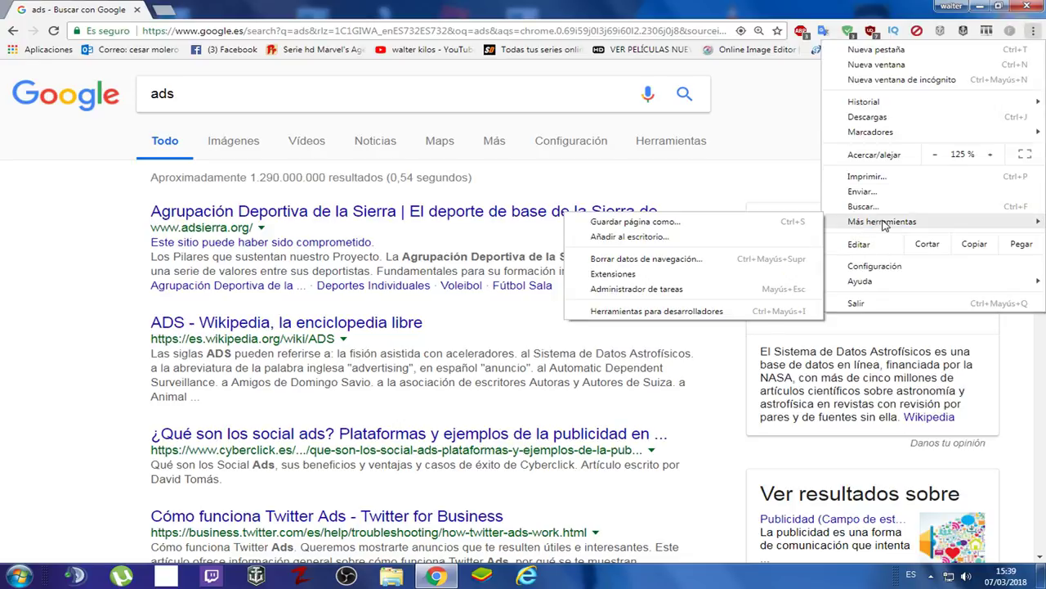
pyautogui.click(635, 276)
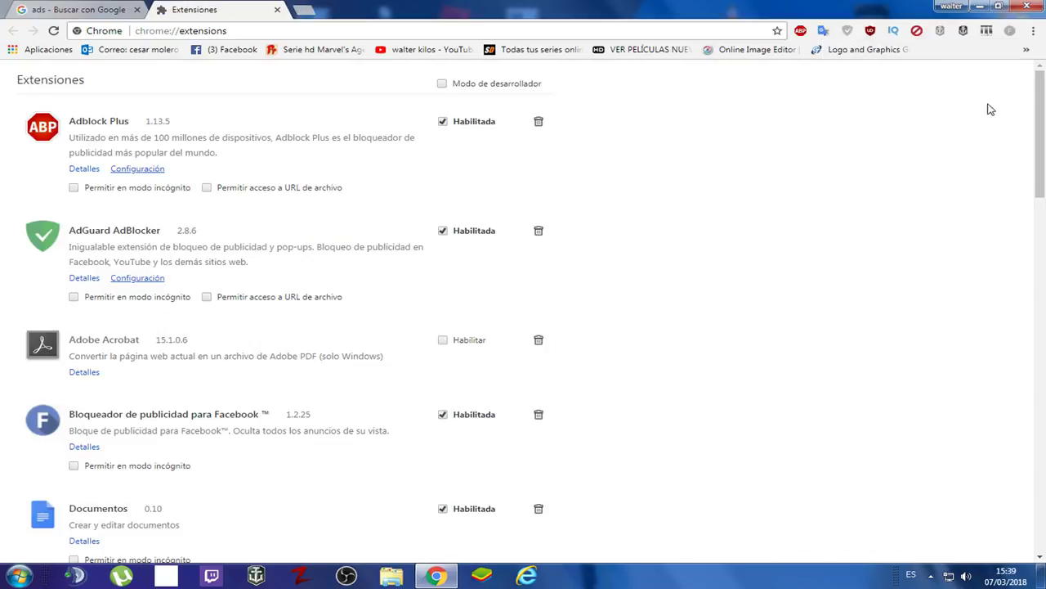
pyautogui.moveTo(1043, 82); pyautogui.dragTo(1042, 81)
pyautogui.click(278, 10)
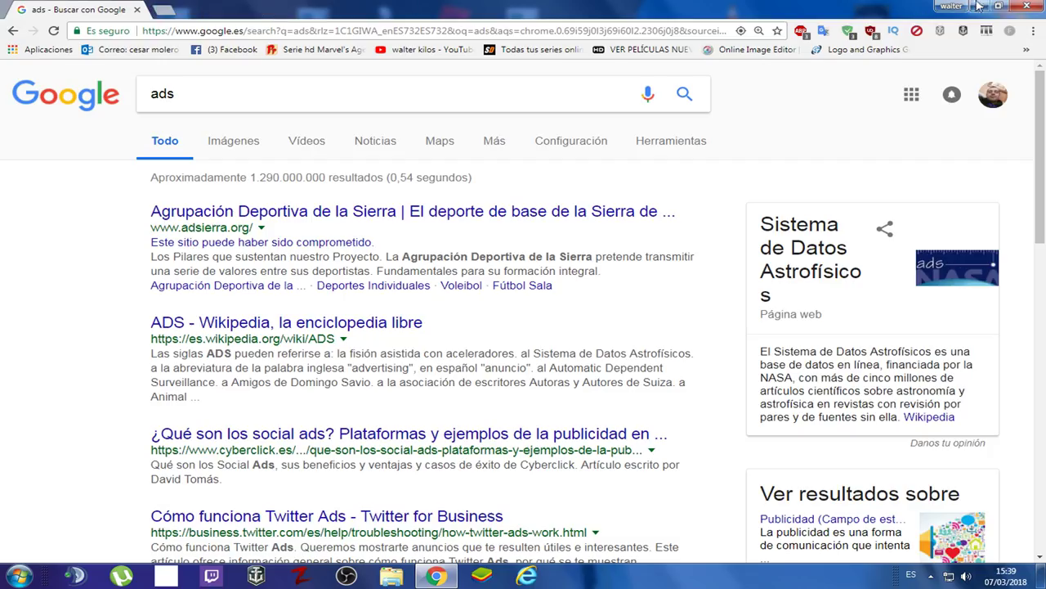
# - Open Chrome's settings, expand Configuración avanzada to view the Restablecer section at the end, and close the browser
pyautogui.click(1034, 31)
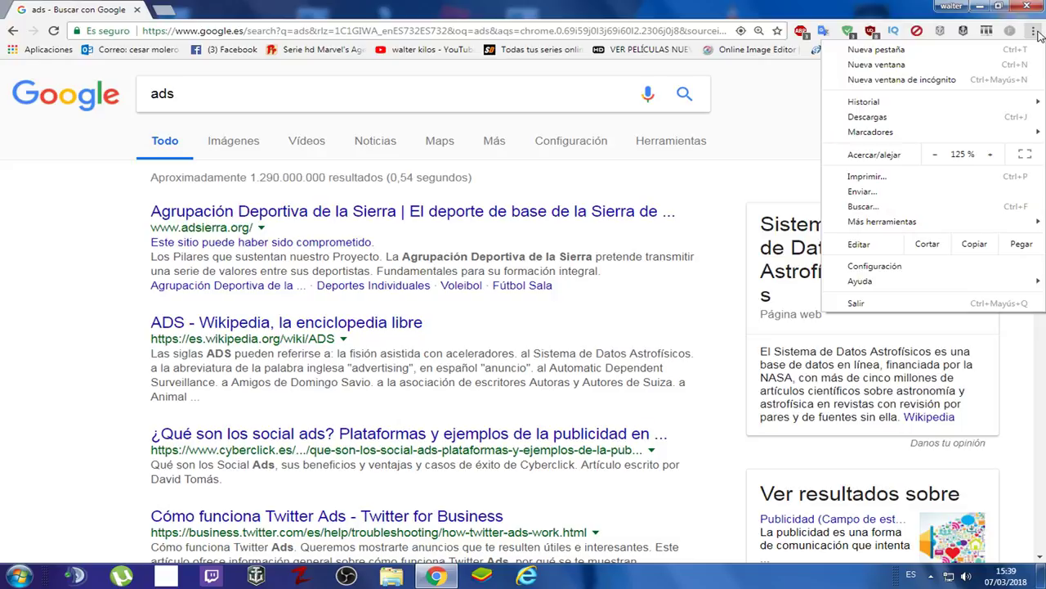
pyautogui.click(875, 267)
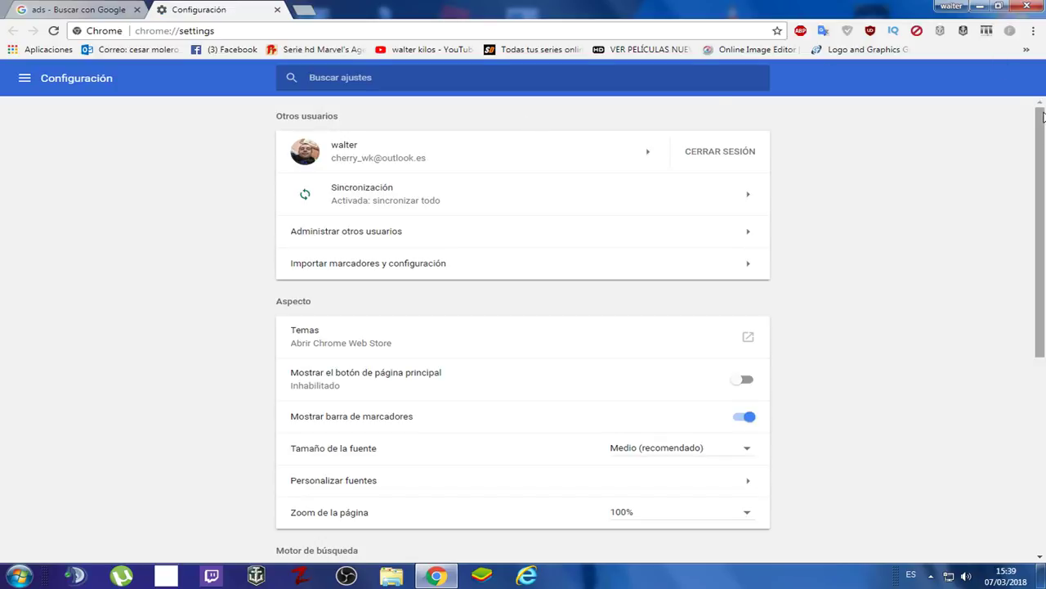
pyautogui.moveTo(1042, 117); pyautogui.dragTo(1016, 402)
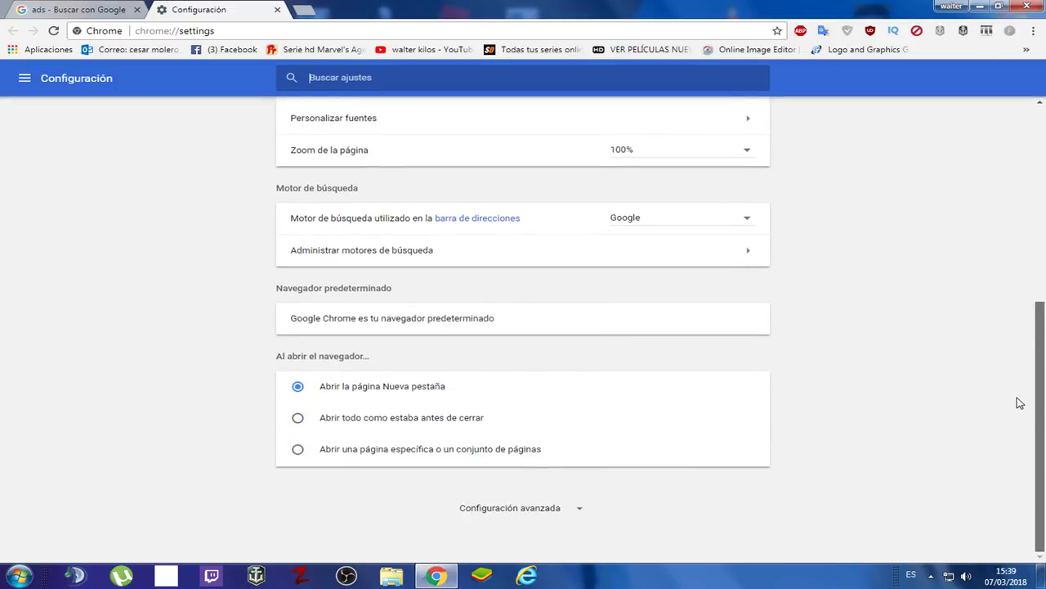
pyautogui.click(522, 507)
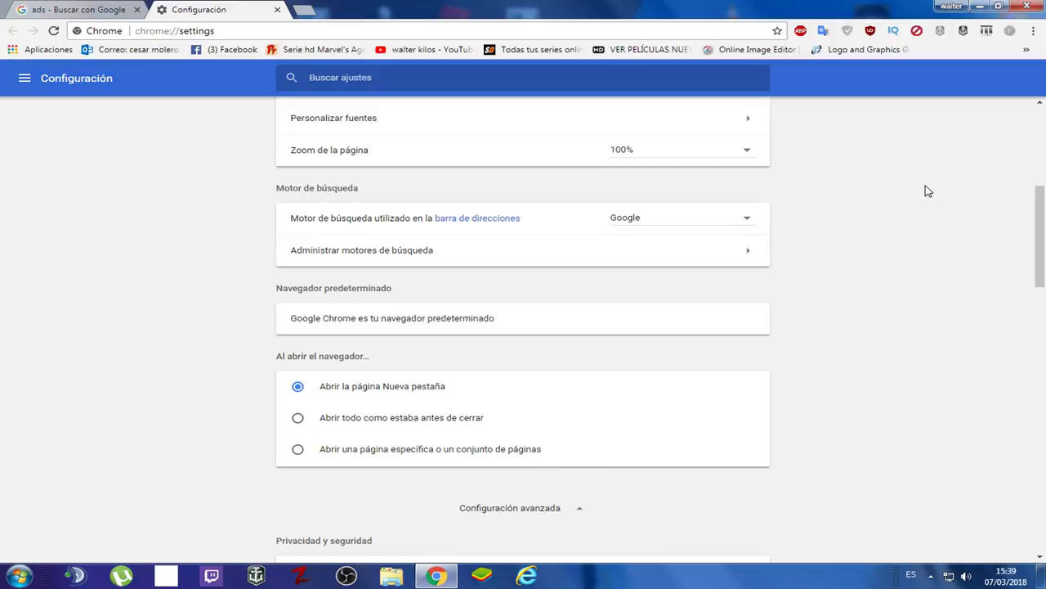
pyautogui.scroll(-2, 769, 286)
pyautogui.moveTo(1039, 242); pyautogui.dragTo(1038, 504)
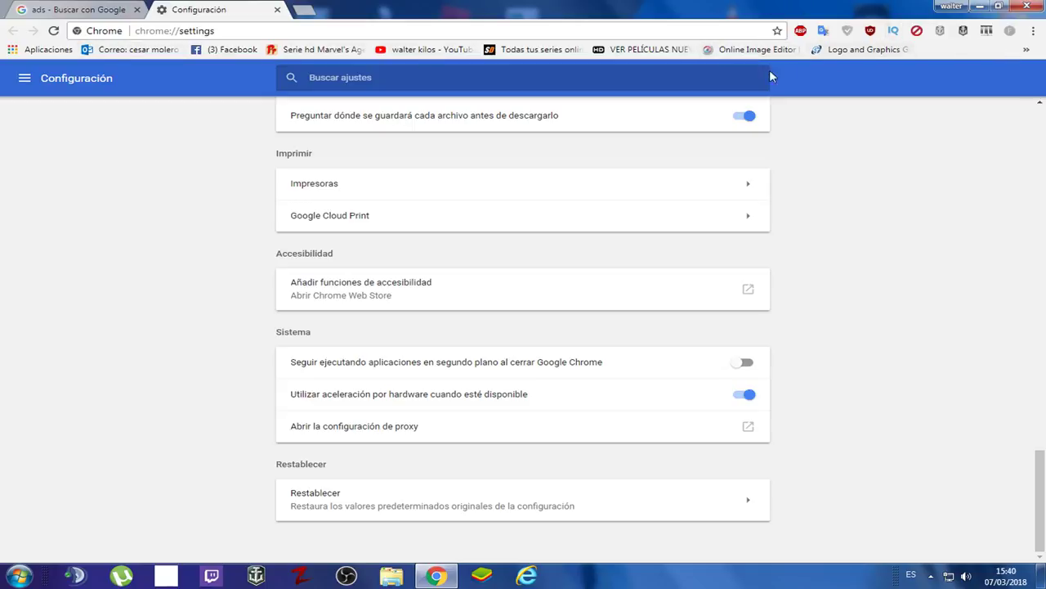
pyautogui.click(277, 10)
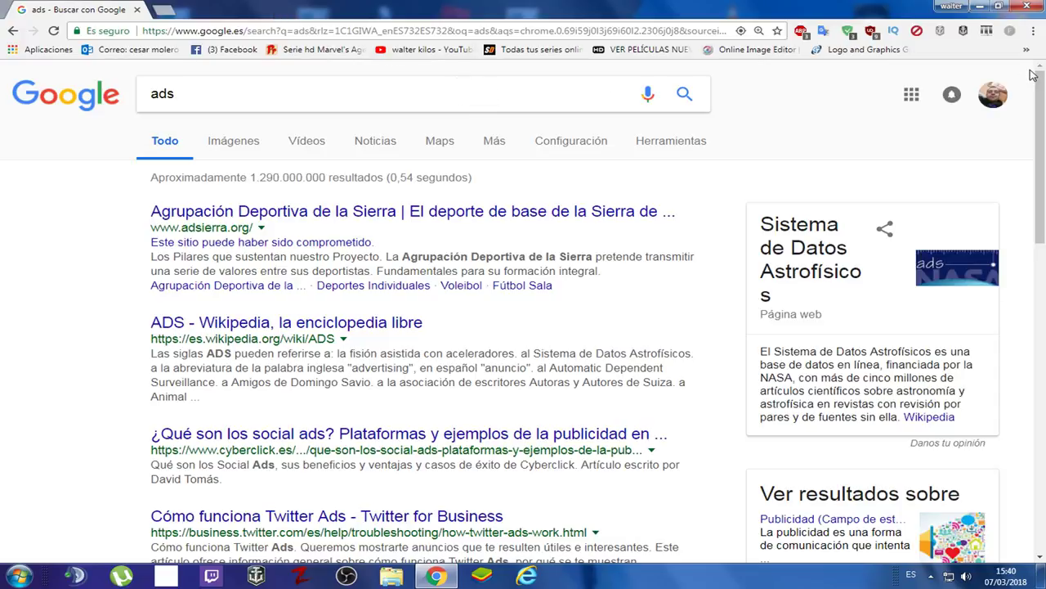
pyautogui.click(1027, 5)
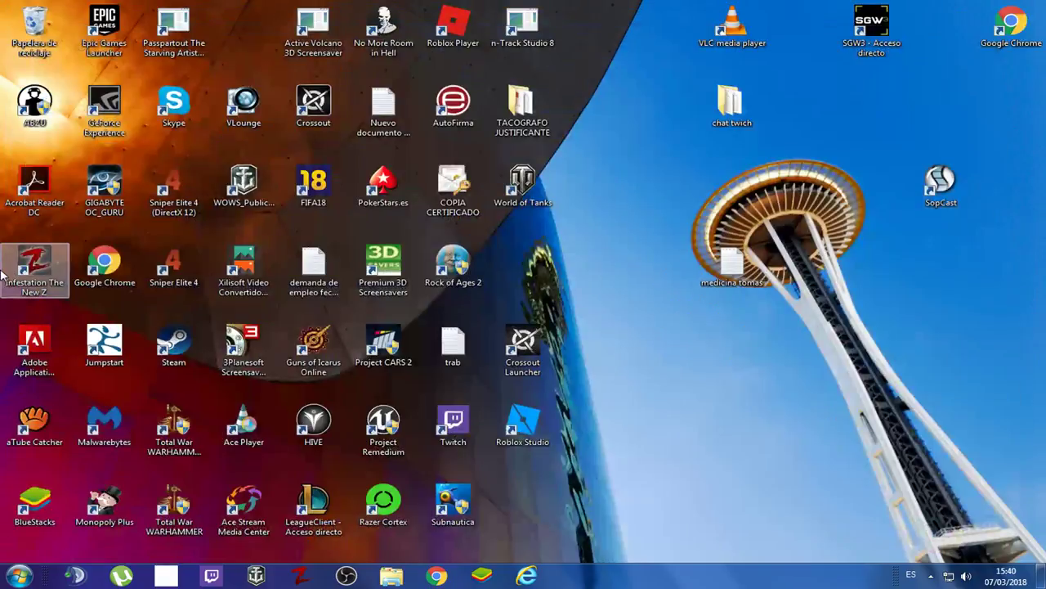
# - Reopen Google Chrome and open its Extensiones page
pyautogui.click(103, 260)
pyautogui.doubleClick(103, 259)
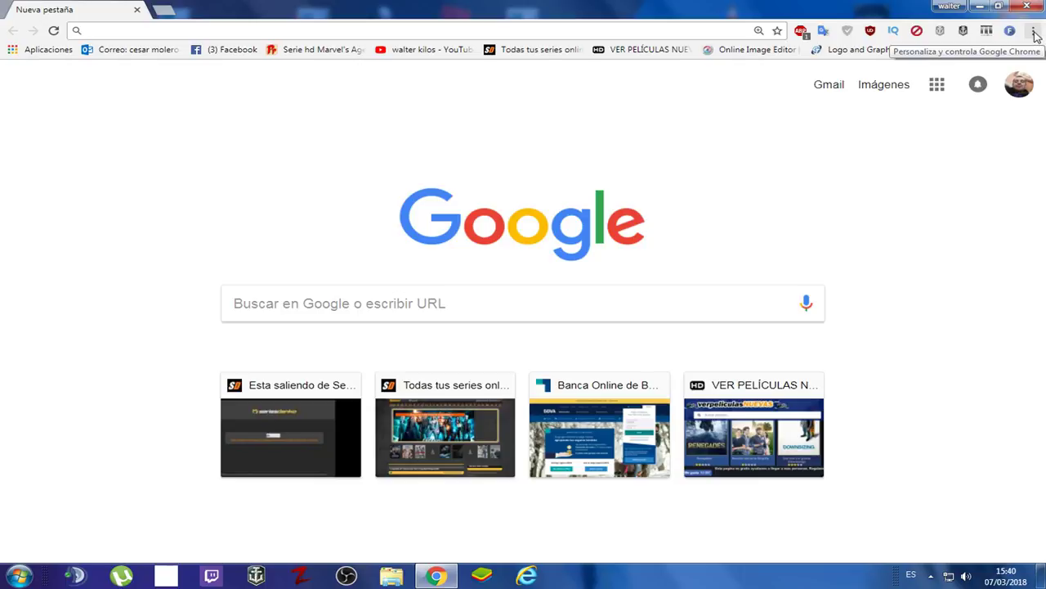
pyautogui.click(1035, 33)
pyautogui.moveTo(883, 232)
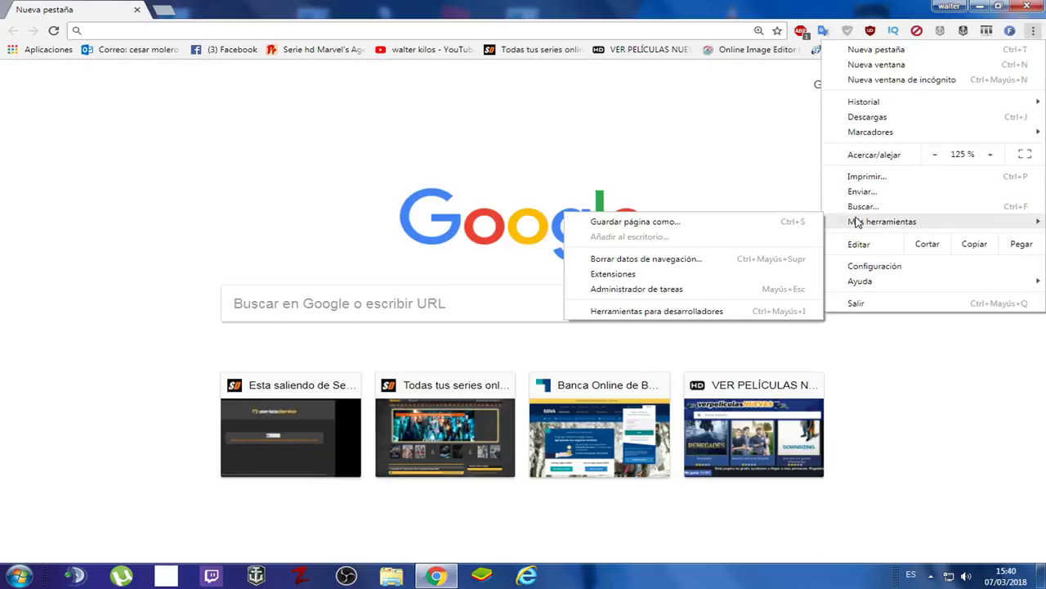
pyautogui.click(605, 278)
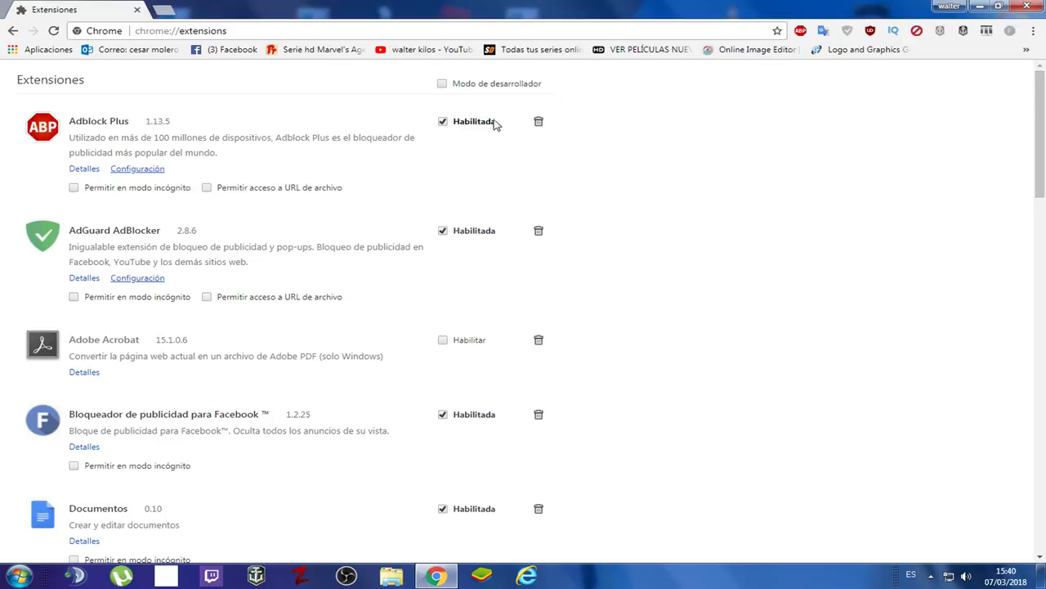
# - Disable the Adblock Plus, AdGuard AdBlocker and Bloqueador de publicidad para Facebook extensions
pyautogui.click(443, 121)
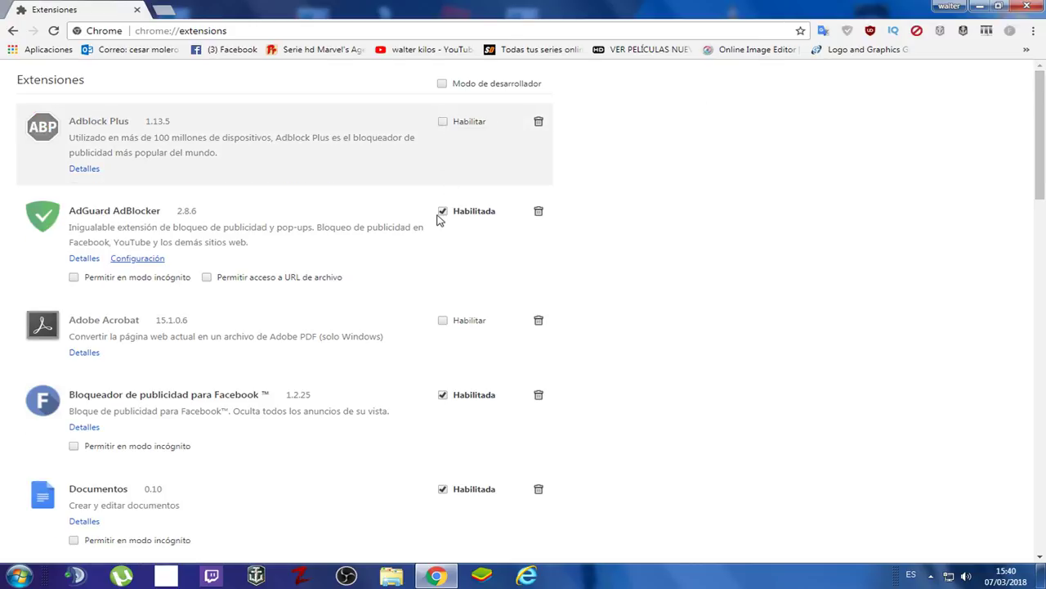
pyautogui.click(442, 213)
pyautogui.click(443, 375)
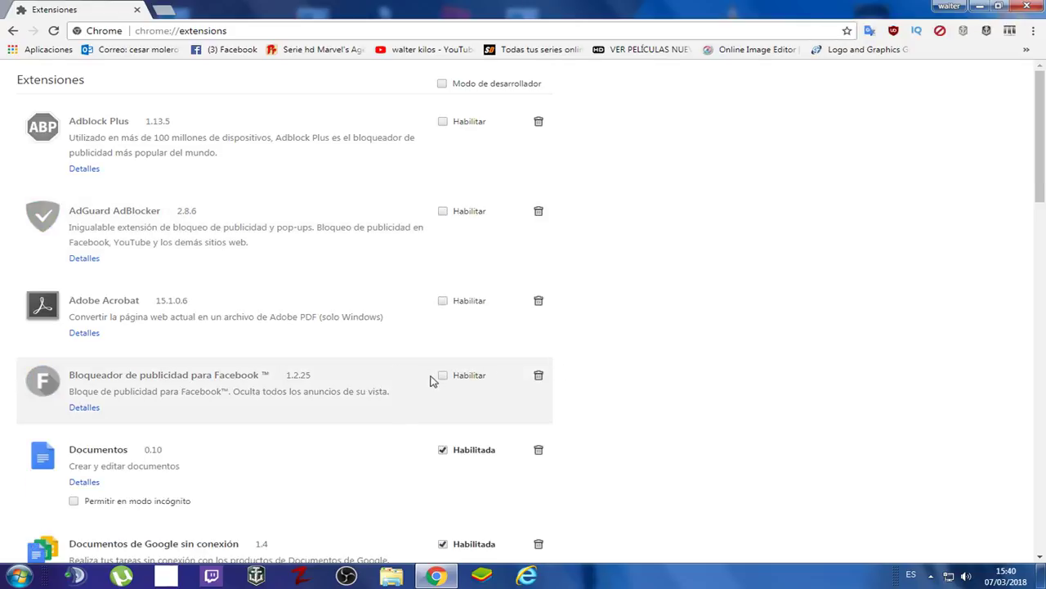
# - Re-enable the Bloqueador de publicidad para Facebook, AdGuard AdBlocker and Adblock Plus extensions, and close Chrome
pyautogui.click(447, 378)
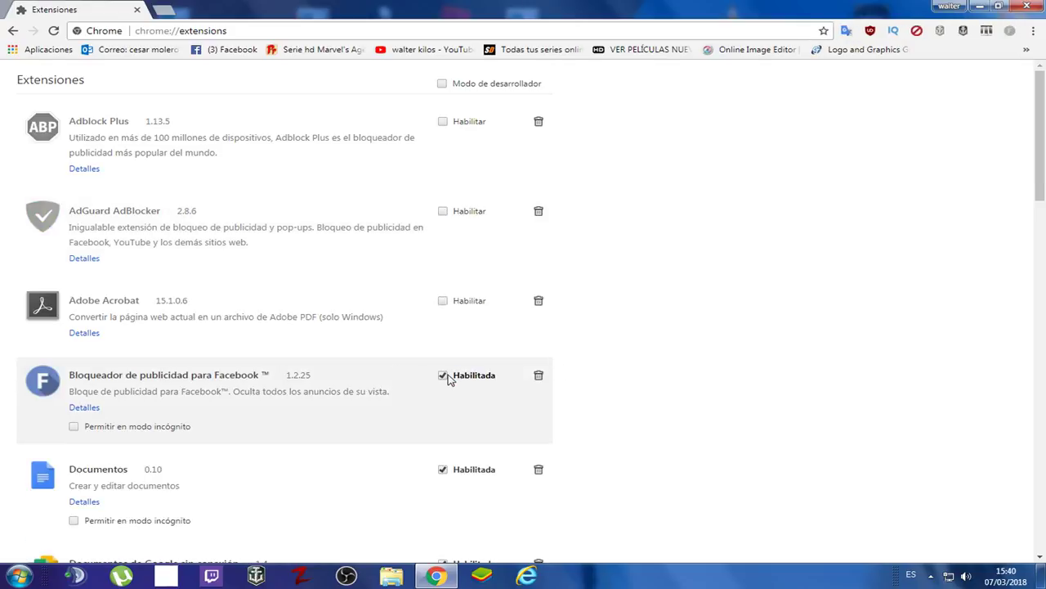
pyautogui.click(448, 213)
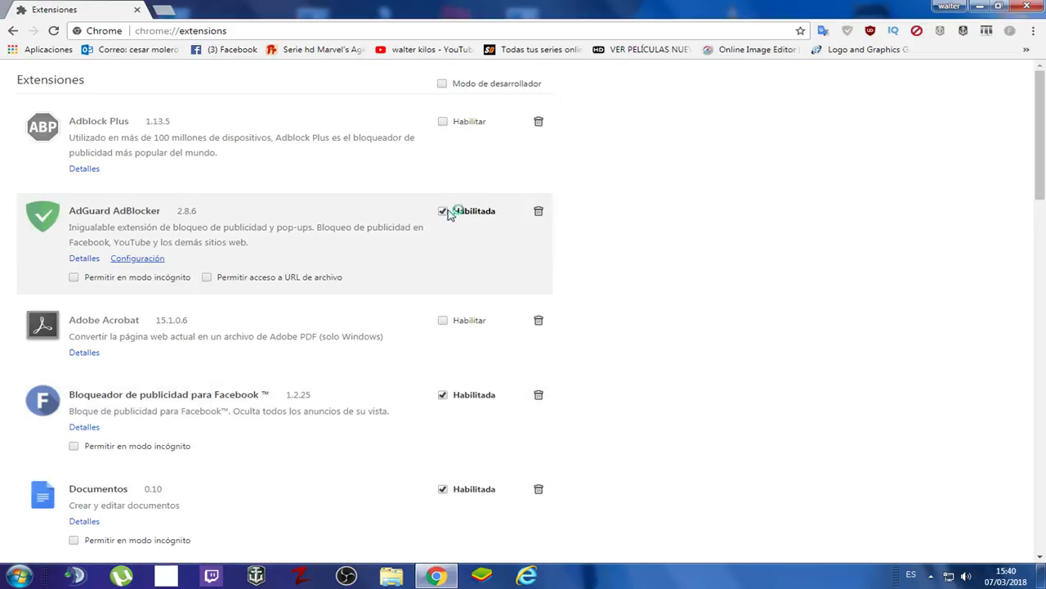
pyautogui.click(442, 122)
pyautogui.scroll(-1, 1042, 156)
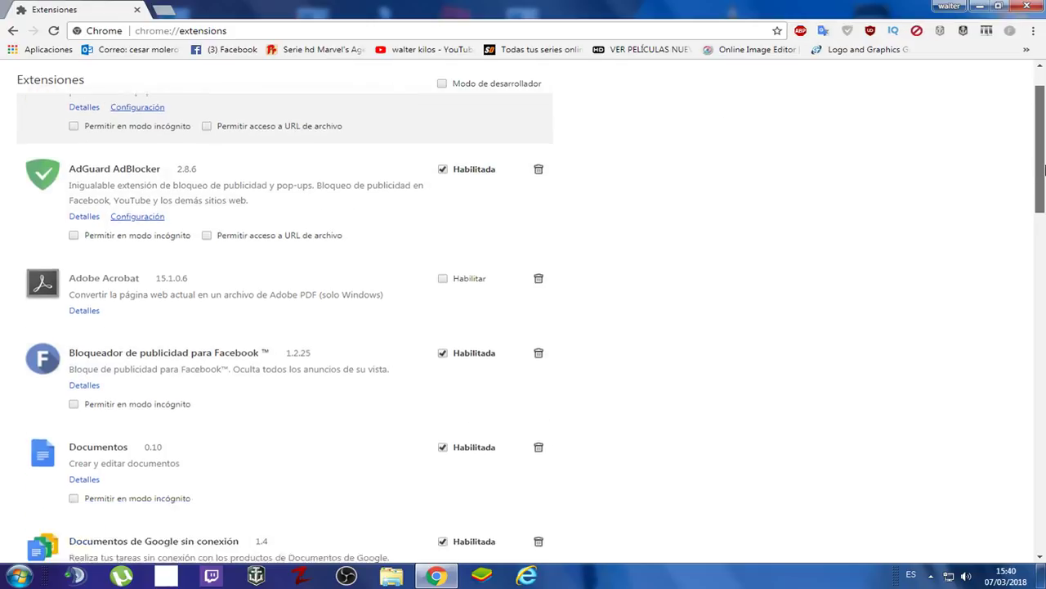
pyautogui.scroll(1, 1043, 155)
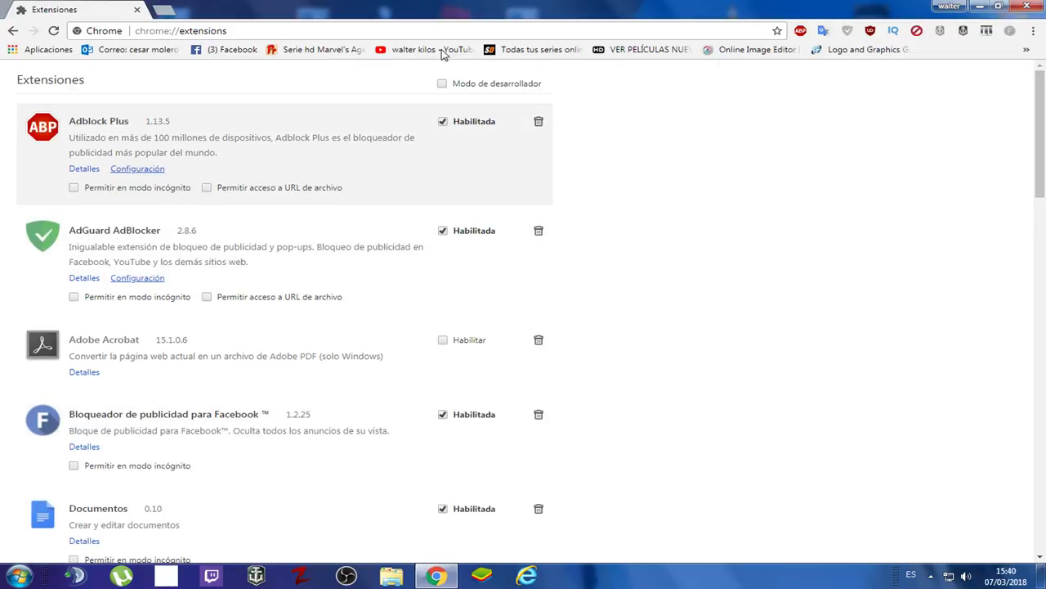
pyautogui.click(1029, 7)
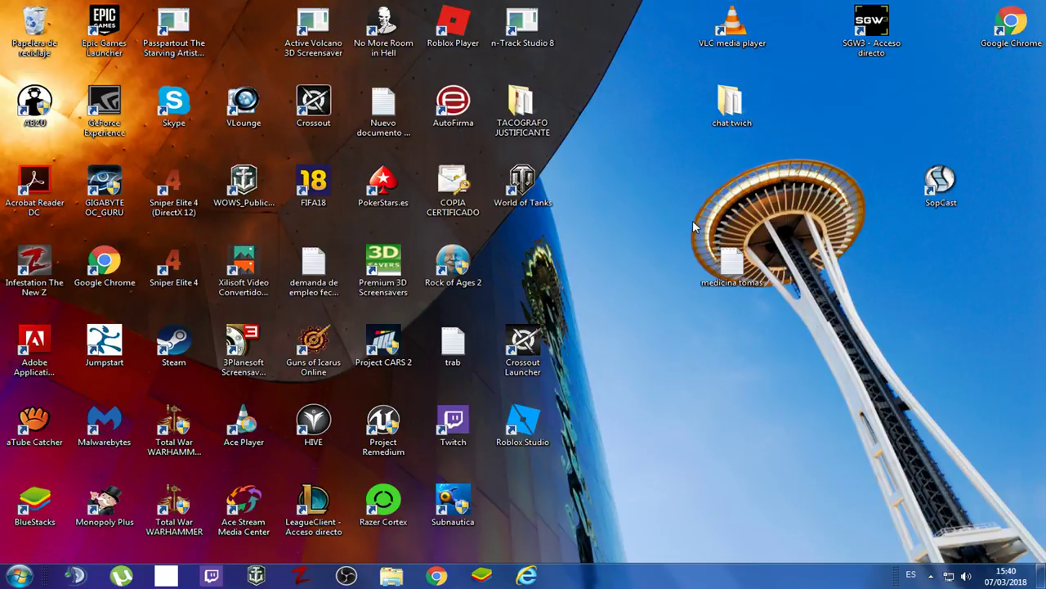
# - Launch Malwarebytes from the desktop and reposition its window nearer the middle of the screen
pyautogui.moveTo(693, 221); pyautogui.dragTo(763, 336)
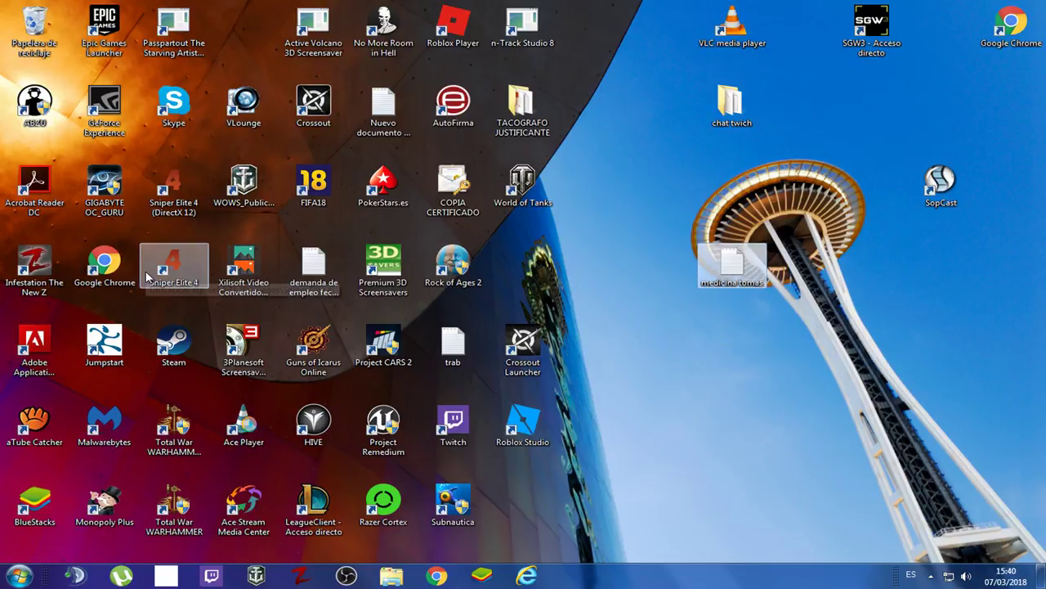
pyautogui.click(107, 420)
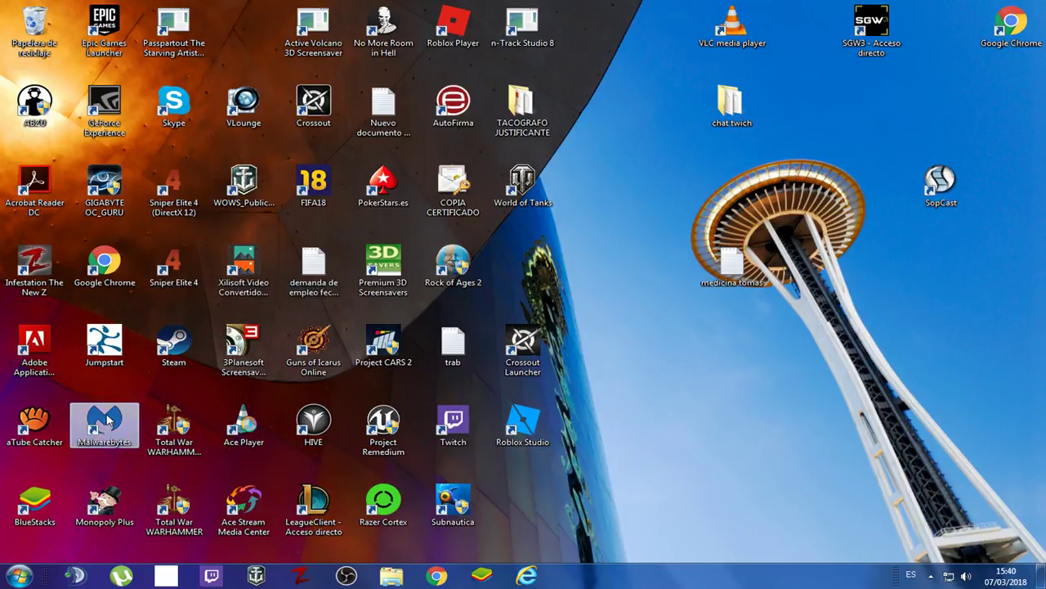
pyautogui.doubleClick(107, 421)
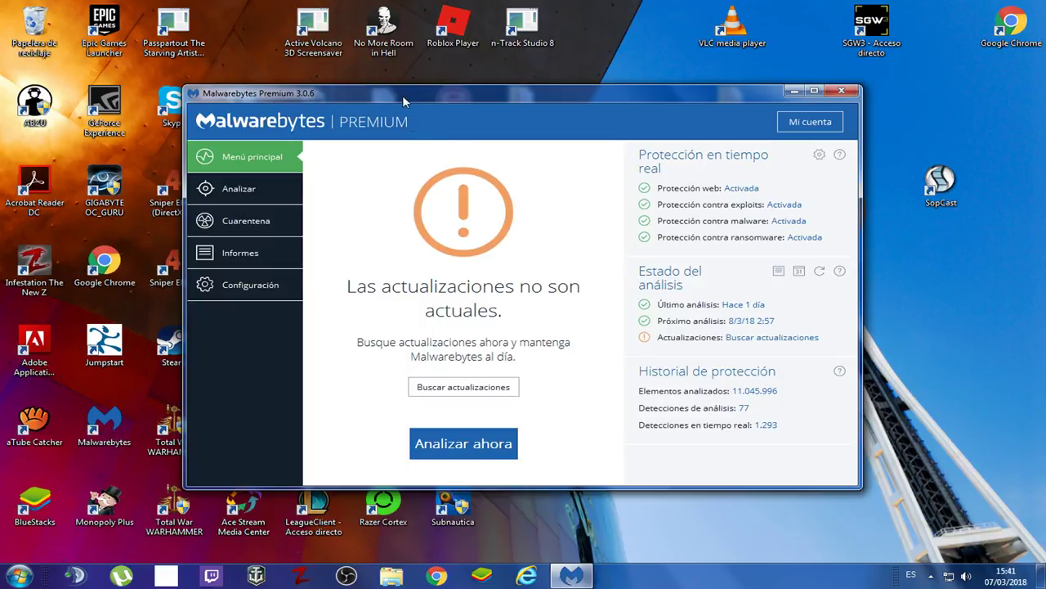
pyautogui.moveTo(402, 95); pyautogui.dragTo(427, 114)
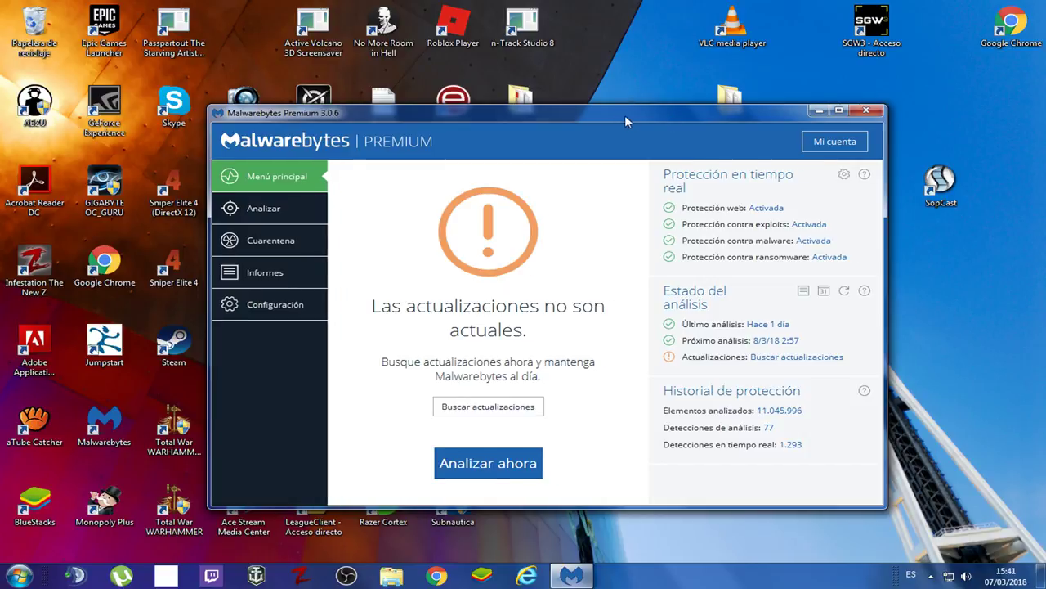
pyautogui.moveTo(620, 115); pyautogui.dragTo(673, 113)
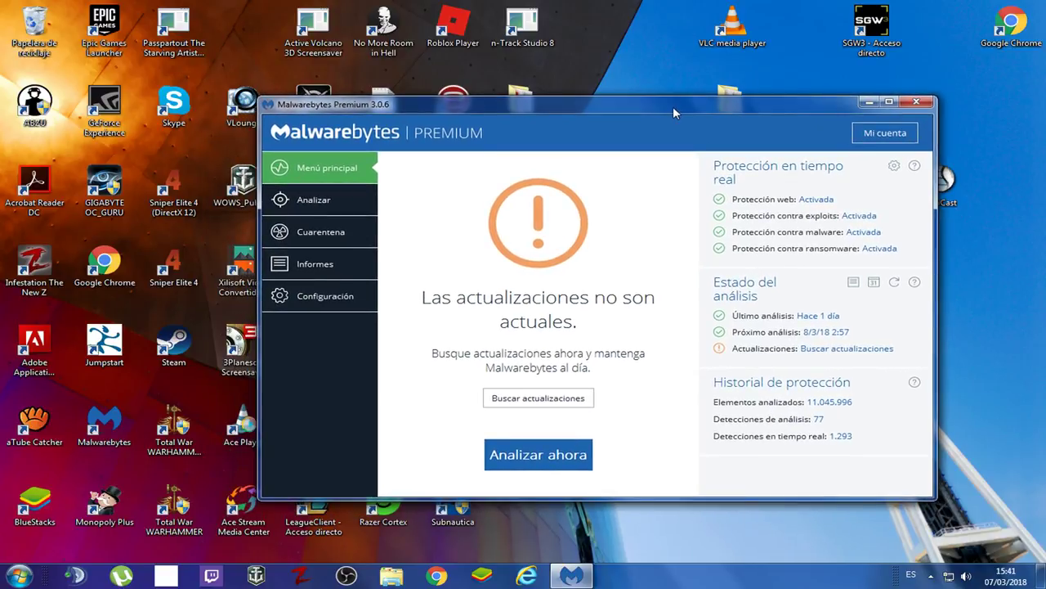
# - Reposition the Malwarebytes window on the desktop and close it
pyautogui.moveTo(673, 107); pyautogui.dragTo(681, 114)
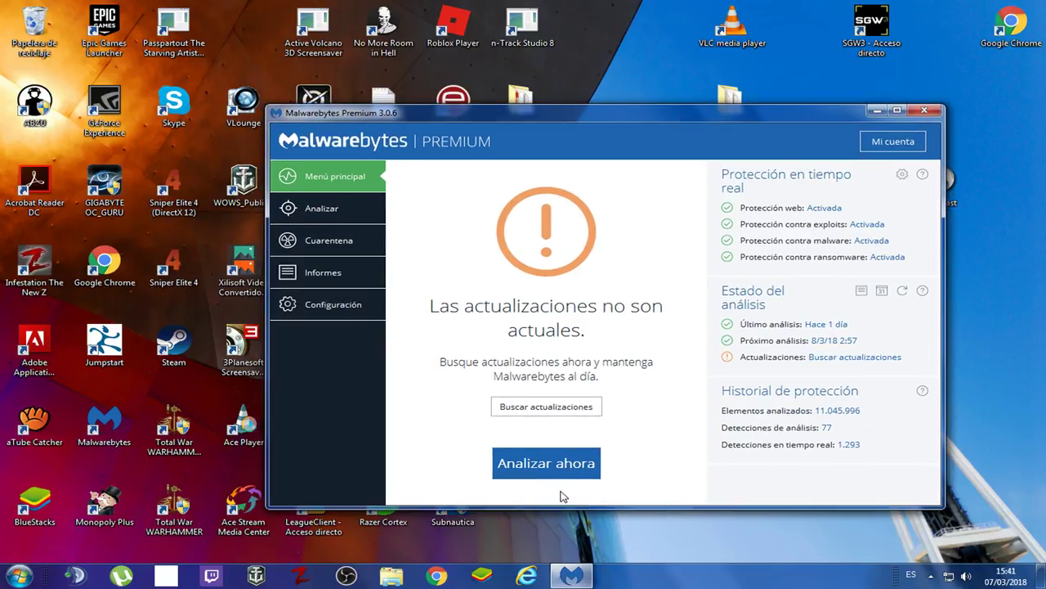
pyautogui.moveTo(559, 115); pyautogui.dragTo(534, 139)
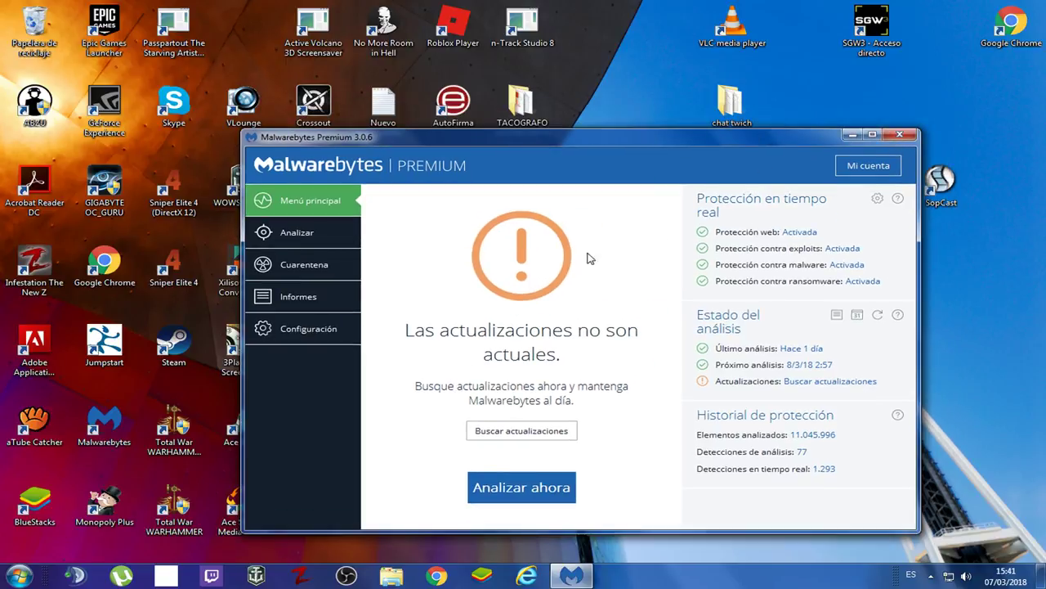
pyautogui.moveTo(677, 141); pyautogui.dragTo(671, 136)
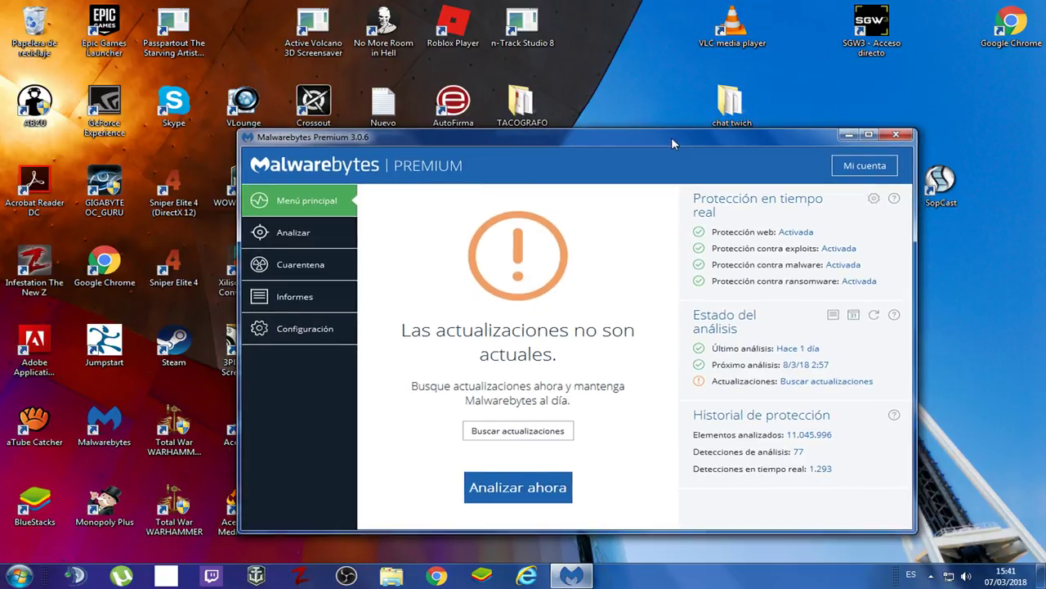
pyautogui.moveTo(672, 138); pyautogui.dragTo(666, 131)
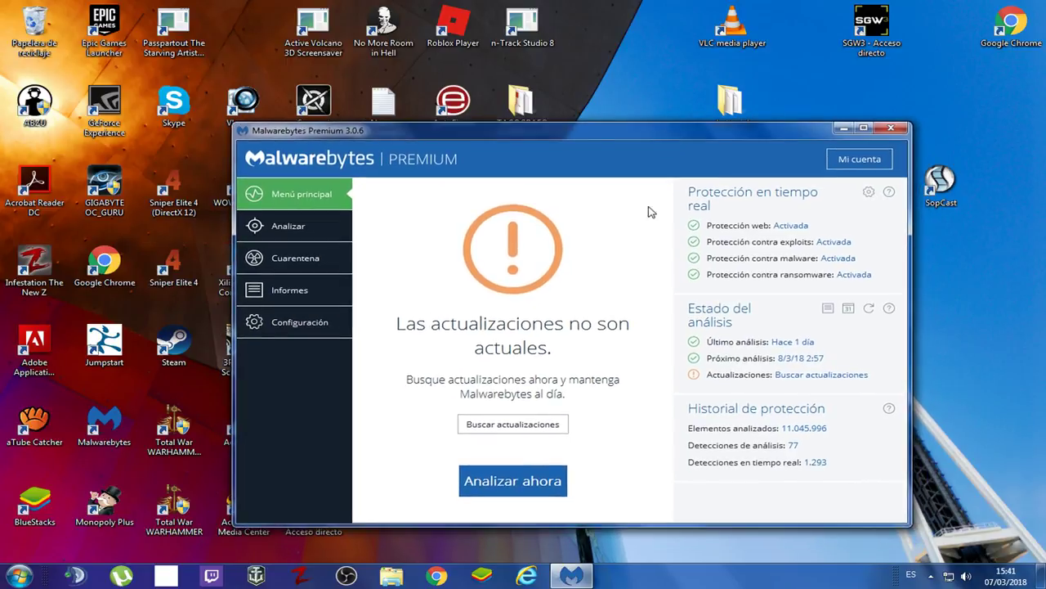
pyautogui.click(894, 129)
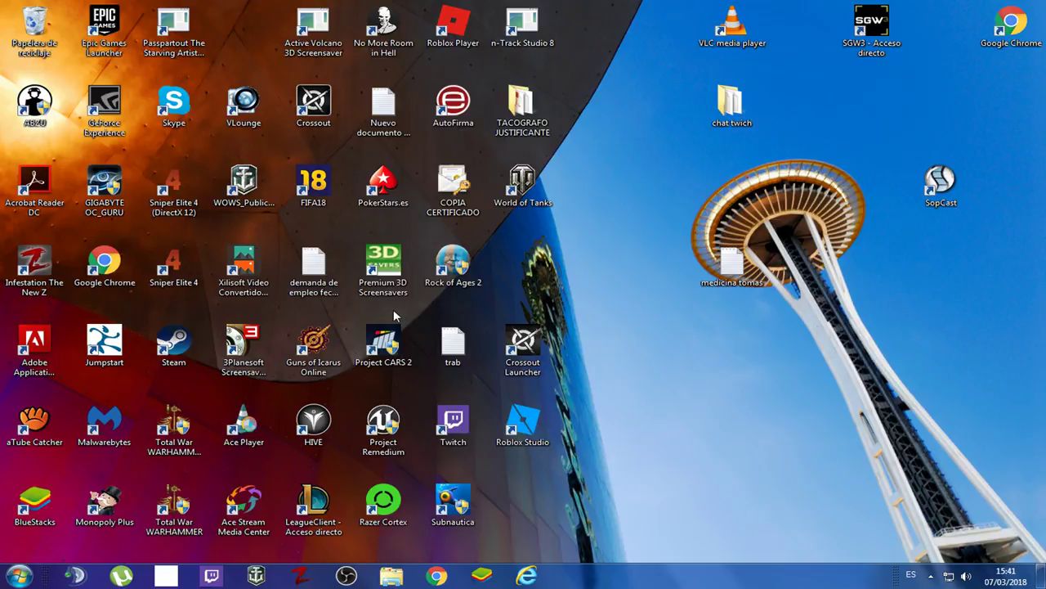
# - Open the properties of the Google Chrome desktop shortcut and place the text cursor at the end of its Destino path
pyautogui.click(107, 268)
pyautogui.rightClick(109, 258)
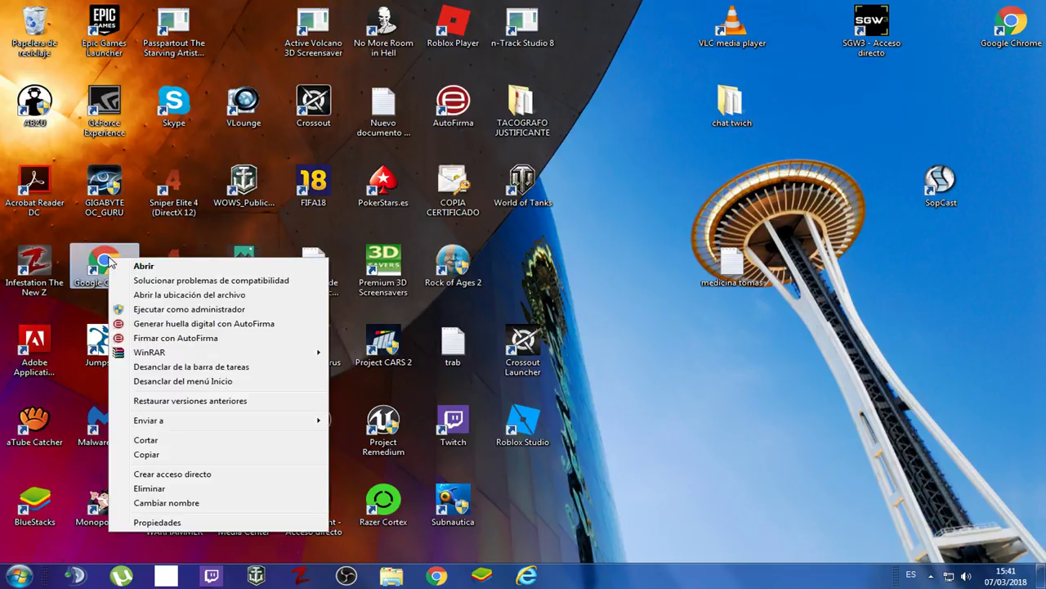
pyautogui.click(168, 522)
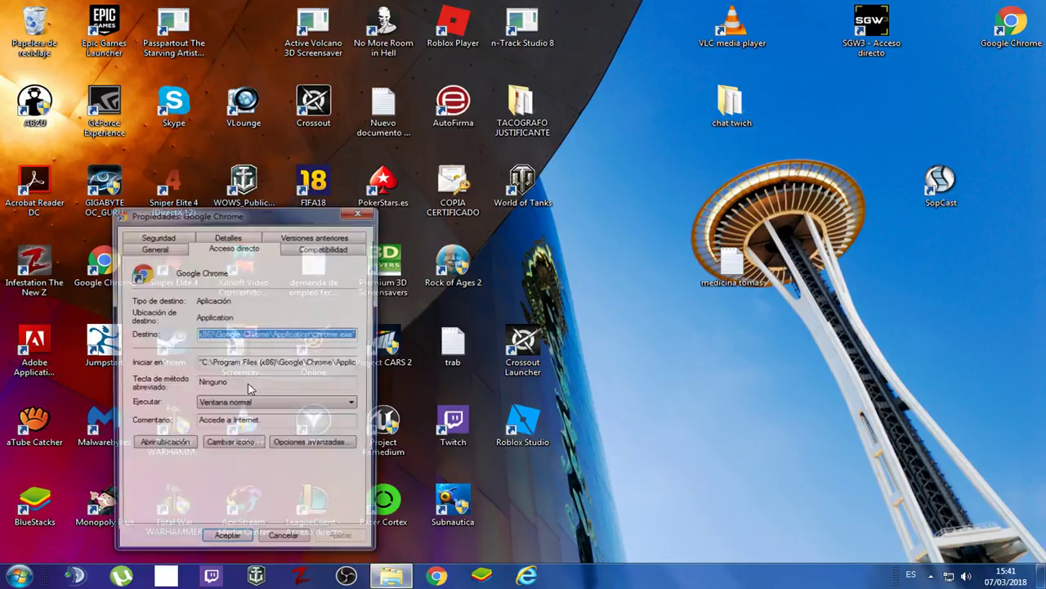
pyautogui.click(358, 333)
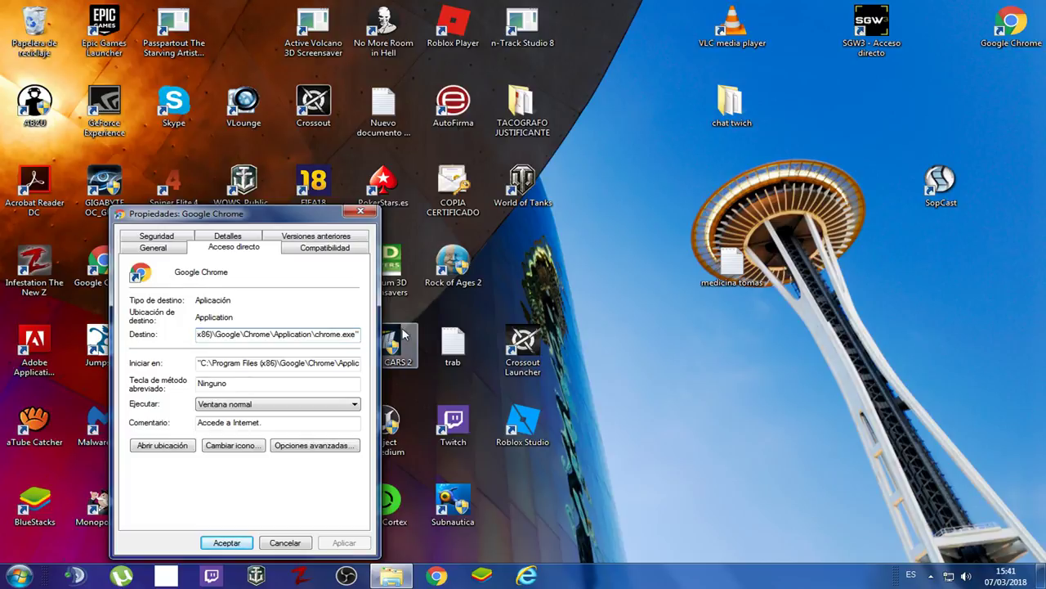
pyautogui.click(356, 334)
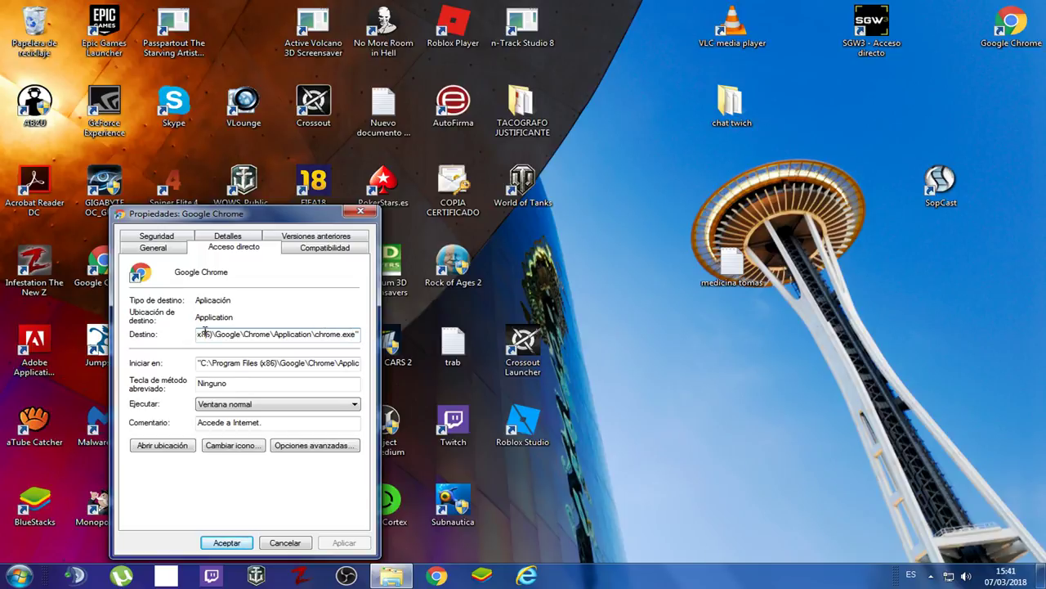
# - Inspect the shortcut's whole Destino path from end to beginning for unwanted additions, and accept the properties dialog
pyautogui.press('Left')
pyautogui.press('Left')
pyautogui.press('Left')
pyautogui.press('Left')
pyautogui.press('Left')
pyautogui.press('Left')
pyautogui.press('Left')
pyautogui.press('Left')
pyautogui.press('Left')
pyautogui.press('Left')
pyautogui.press('Left')
pyautogui.press('Left')
pyautogui.press('Left')
pyautogui.press('Left')
pyautogui.press('Left')
pyautogui.press('Left')
pyautogui.press('Left')
pyautogui.press('Left')
pyautogui.press('Left')
pyautogui.press('Left')
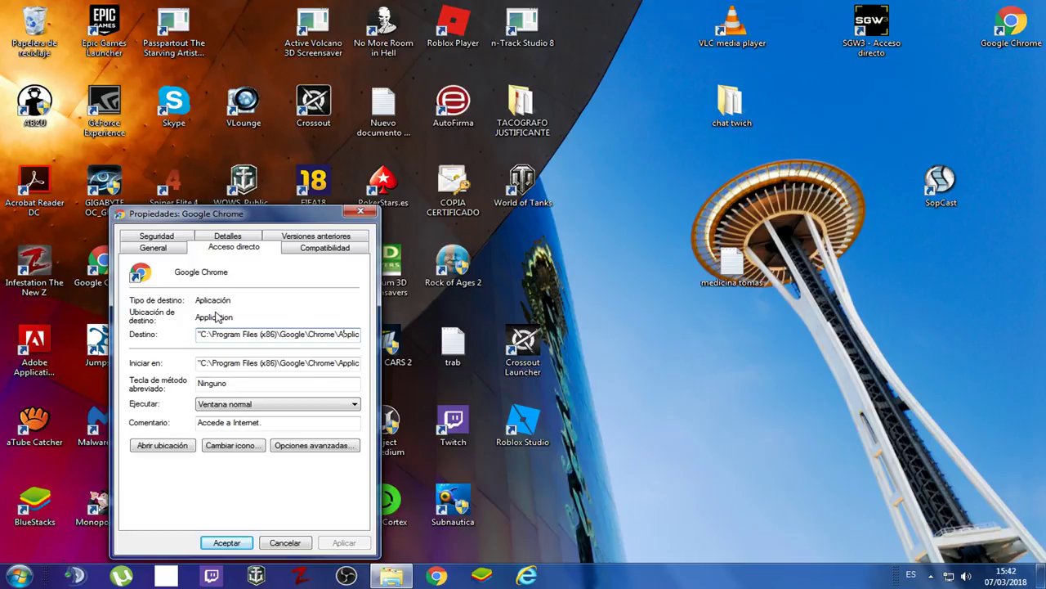
pyautogui.press('End')
pyautogui.press('End')
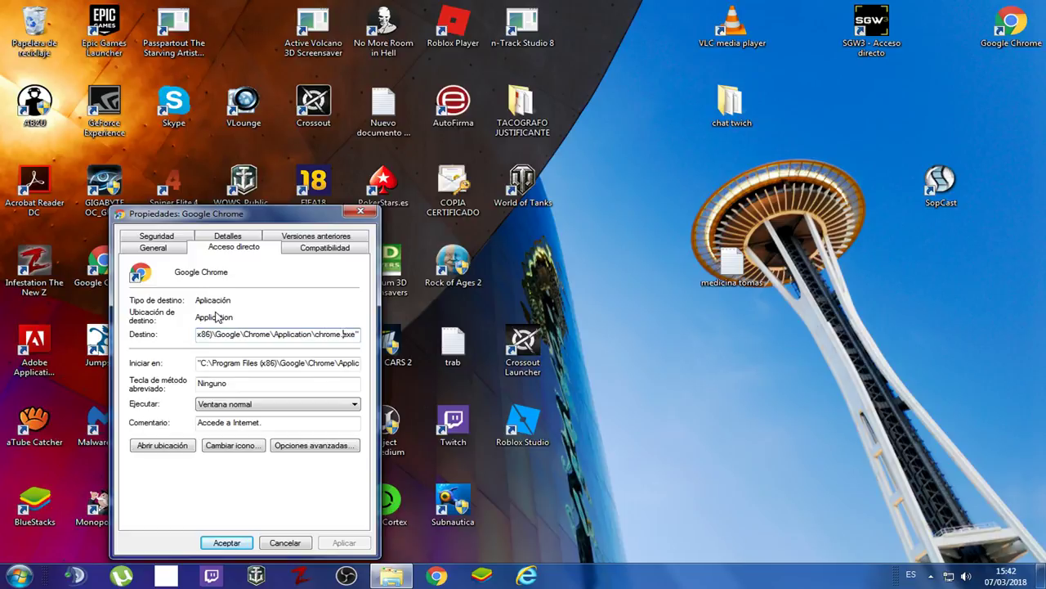
pyautogui.press('Left')
pyautogui.press('Left')
pyautogui.press('Left')
pyautogui.press('Left')
pyautogui.press('Left')
pyautogui.press('Left')
pyautogui.press('Left')
pyautogui.press('Left')
pyautogui.press('Left')
pyautogui.press('Left')
pyautogui.press('Left')
pyautogui.press('Left')
pyautogui.press('Left')
pyautogui.press('Left')
pyautogui.press('Left')
pyautogui.press('Left')
pyautogui.press('Left')
pyautogui.press('Left')
pyautogui.press('Left')
pyautogui.press('Left')
pyautogui.click(245, 544)
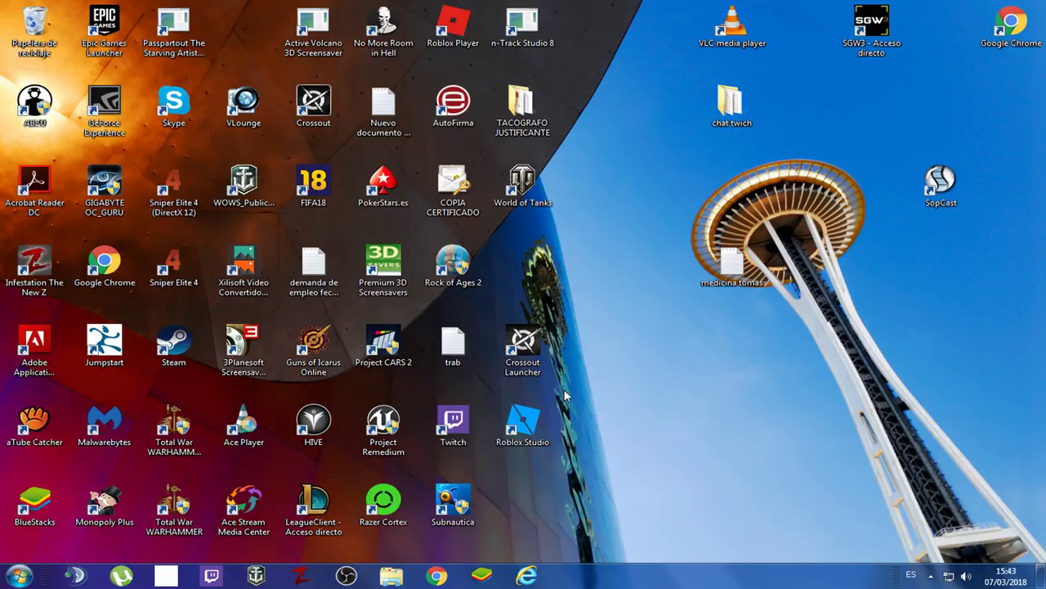
# - Search Windows for "desi", open Desinstalar un programa, and maximize the Programas y características window
pyautogui.click(11, 581)
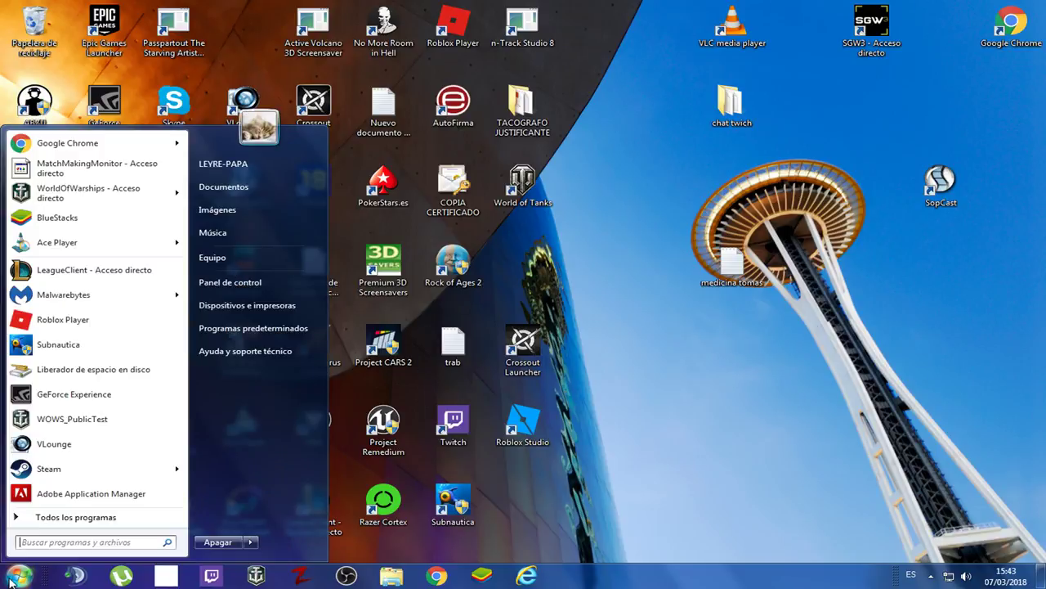
pyautogui.click(57, 542)
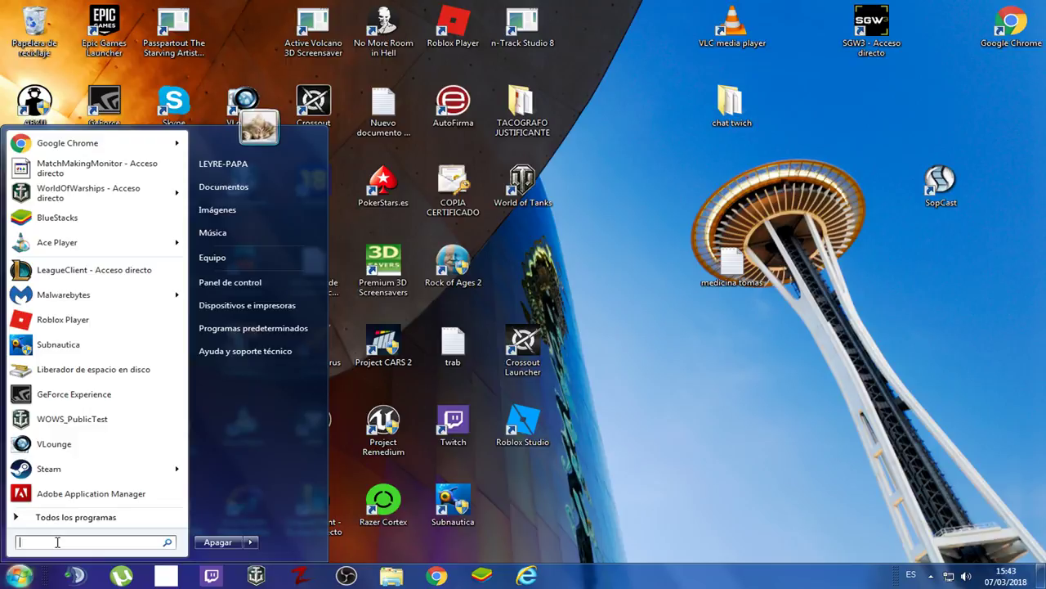
pyautogui.write('desi')
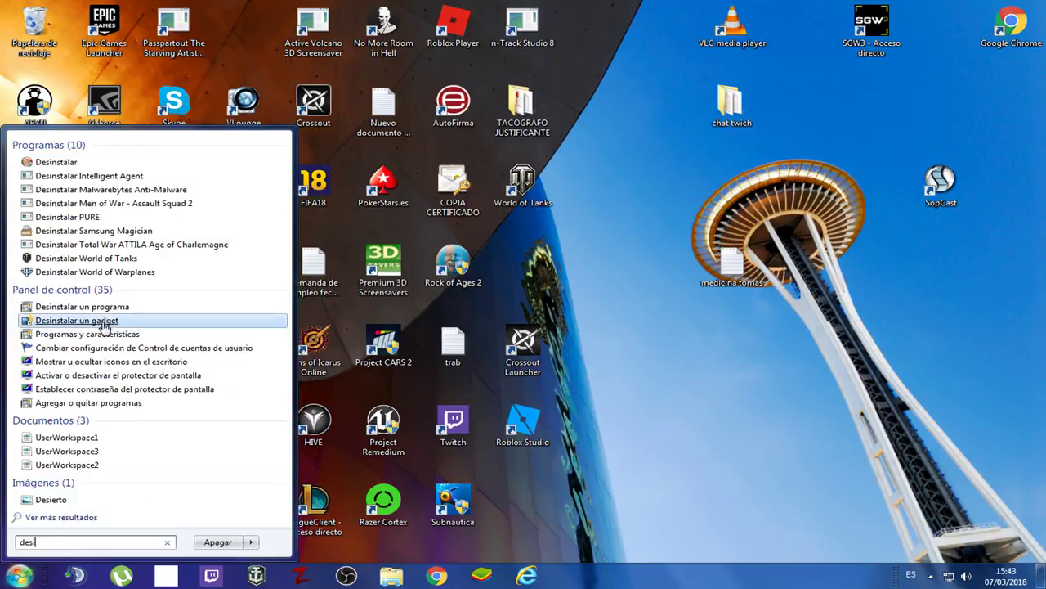
pyautogui.click(109, 308)
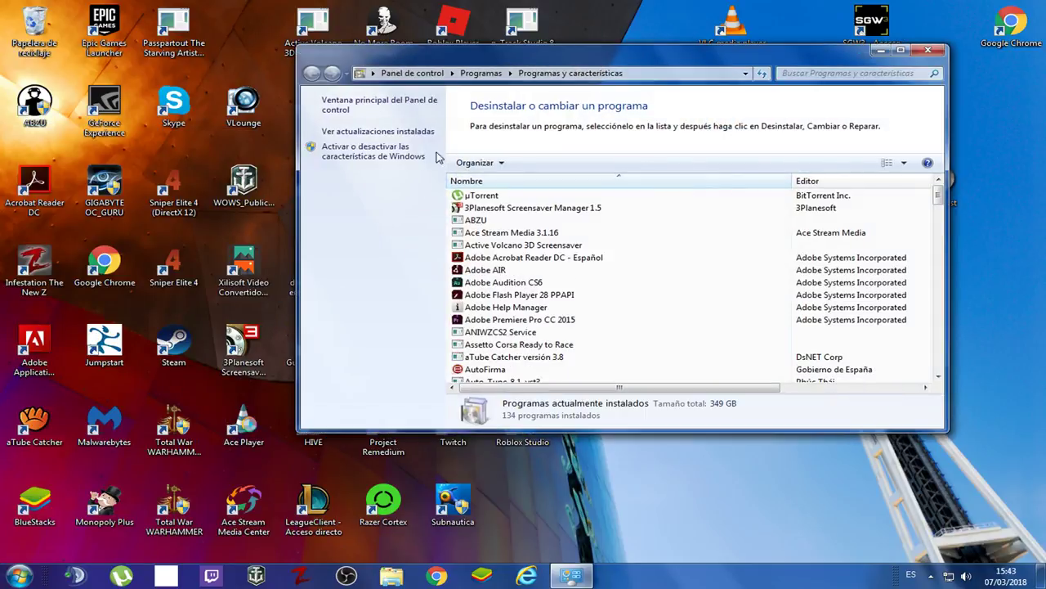
pyautogui.click(900, 50)
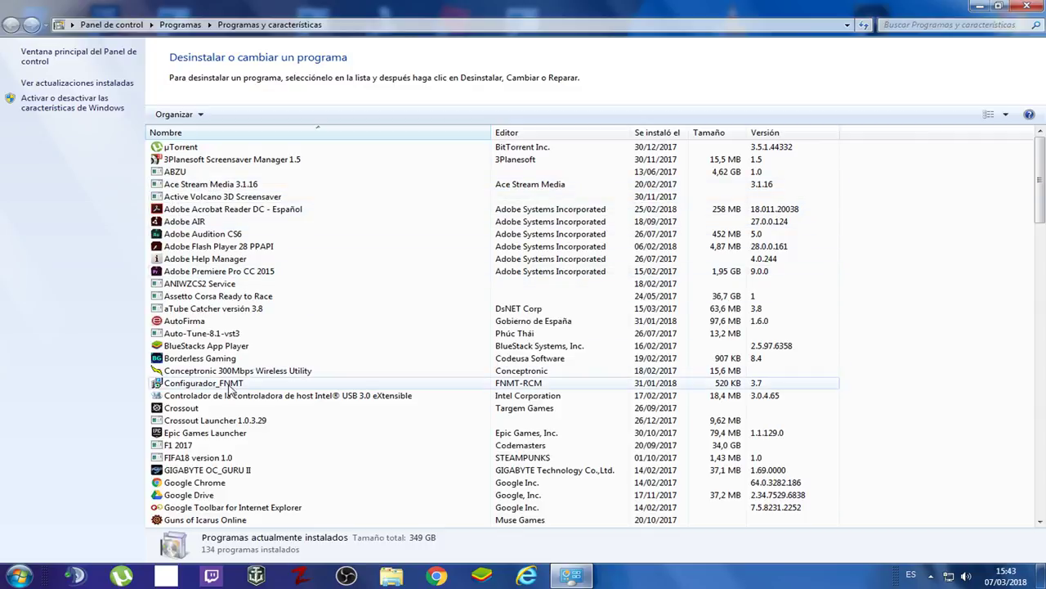
# - Sort the installed programs by installation date, and bring up and dismiss the uninstall options for Adobe Acrobat Reader DC - Español
pyautogui.click(658, 134)
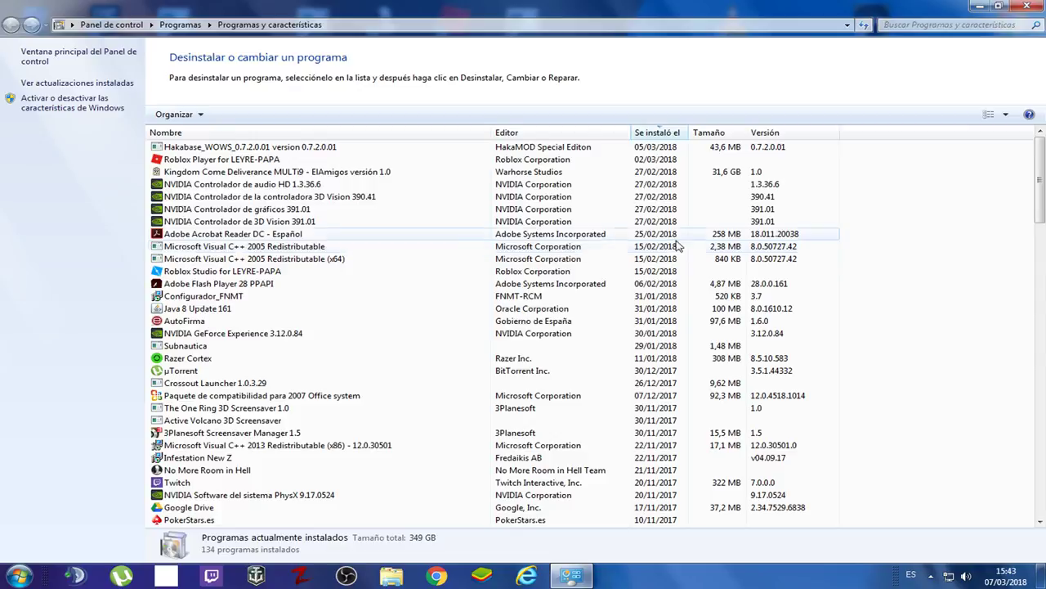
pyautogui.rightClick(198, 238)
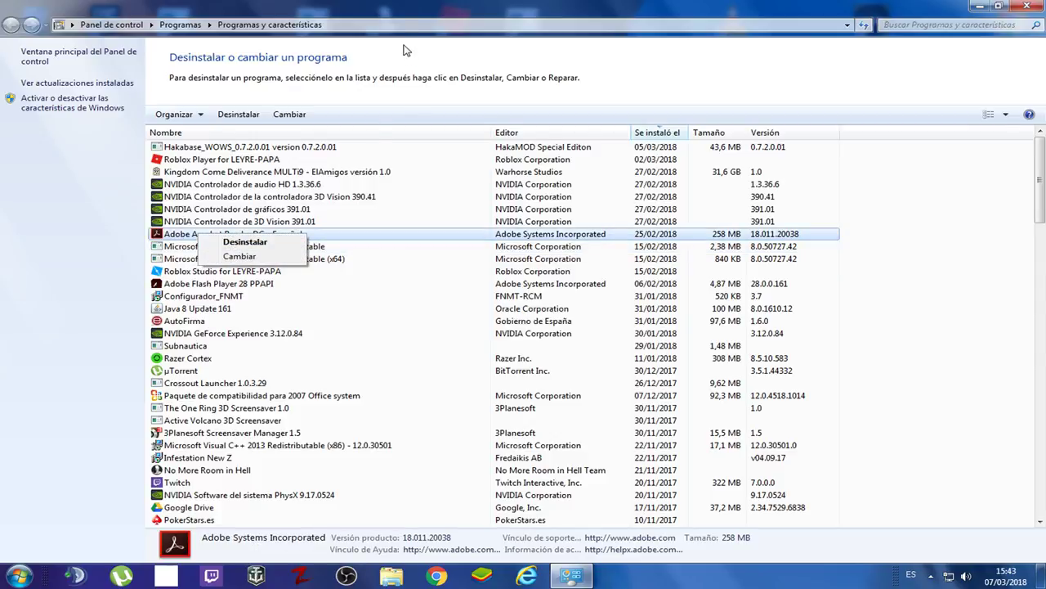
pyautogui.click(399, 16)
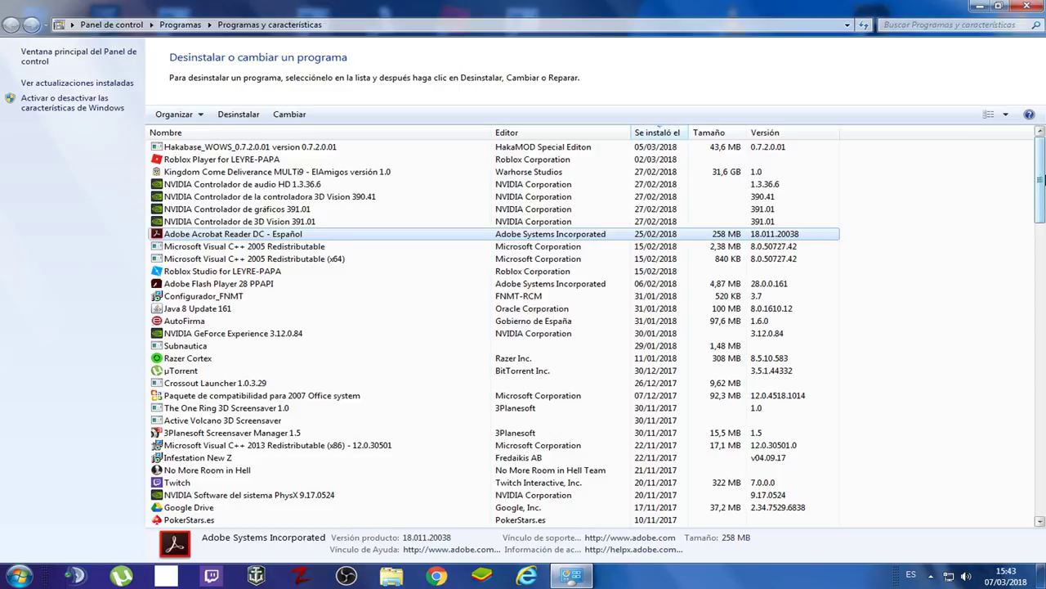
# - Look through the date-sorted list of installed programs and close the Programas y características window
pyautogui.scroll(-5, 1036, 222)
pyautogui.moveTo(1036, 222); pyautogui.dragTo(1036, 179)
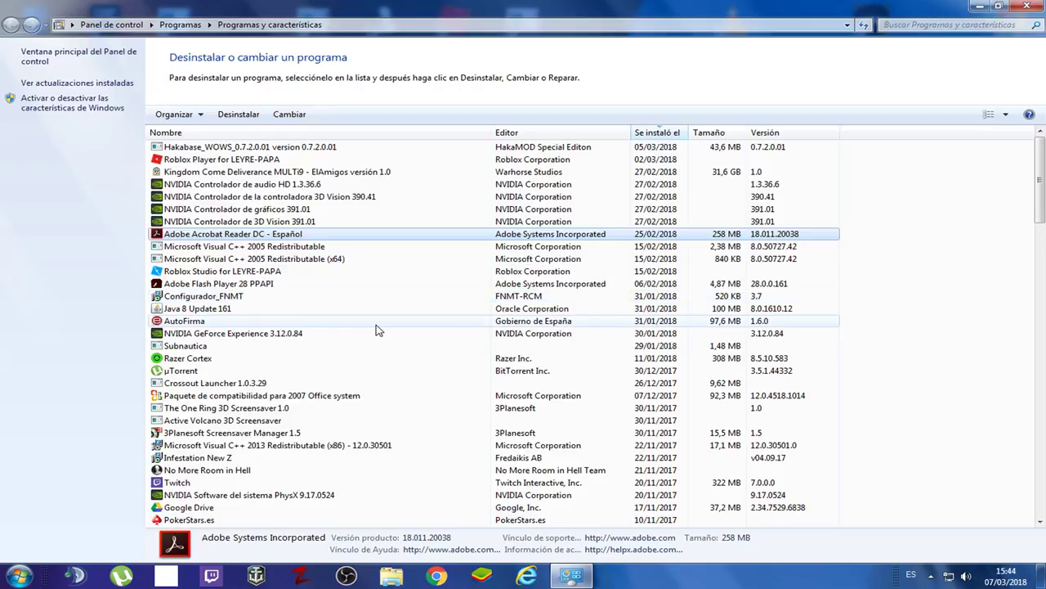
pyautogui.click(1025, 6)
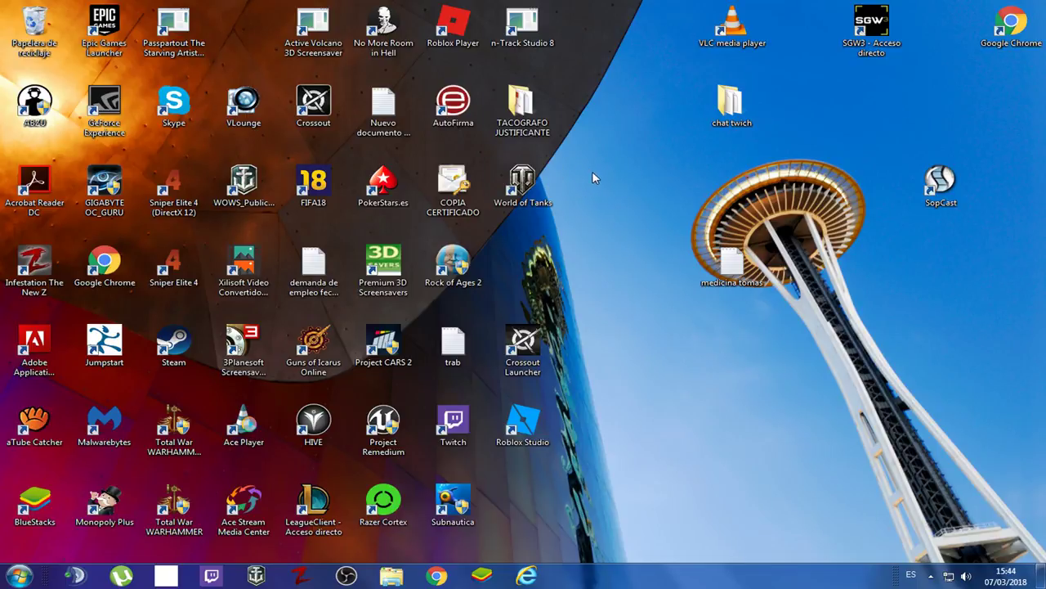
# - Bring up the computer's power options, including Reiniciar, and dismiss them without choosing one
pyautogui.click(9, 582)
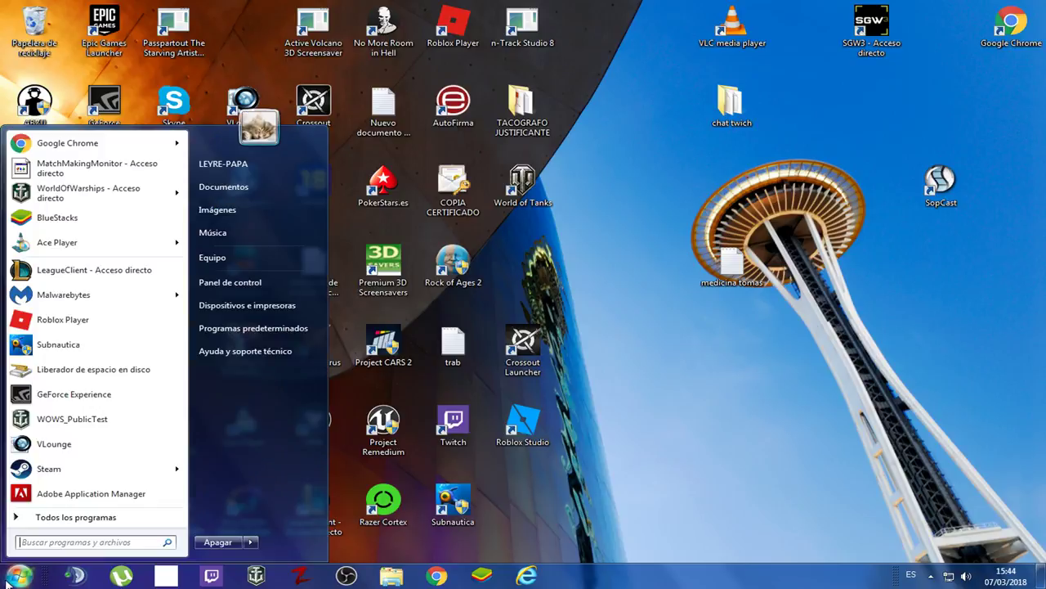
pyautogui.click(250, 542)
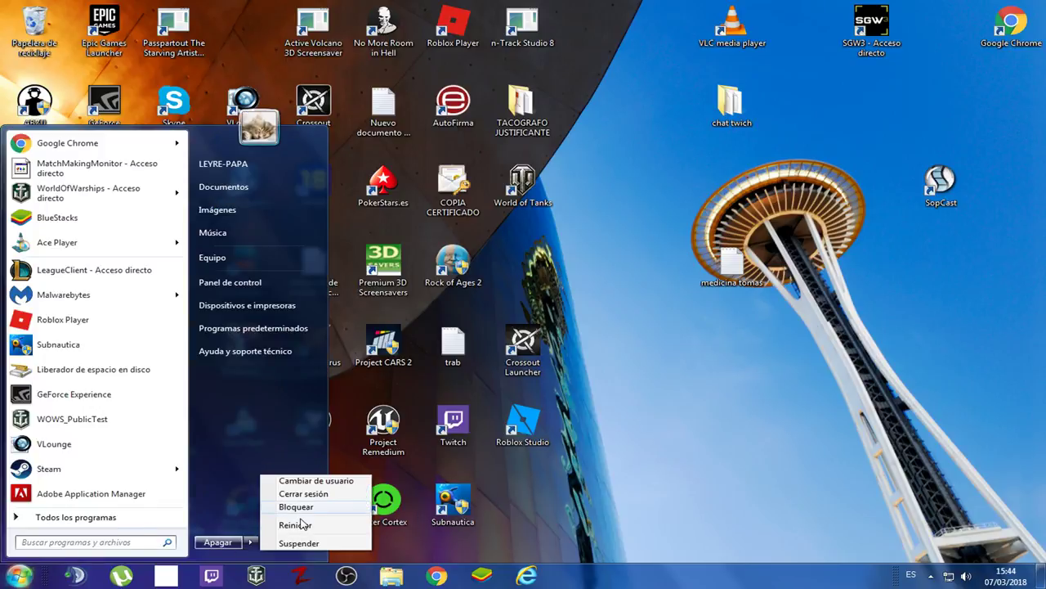
pyautogui.click(668, 342)
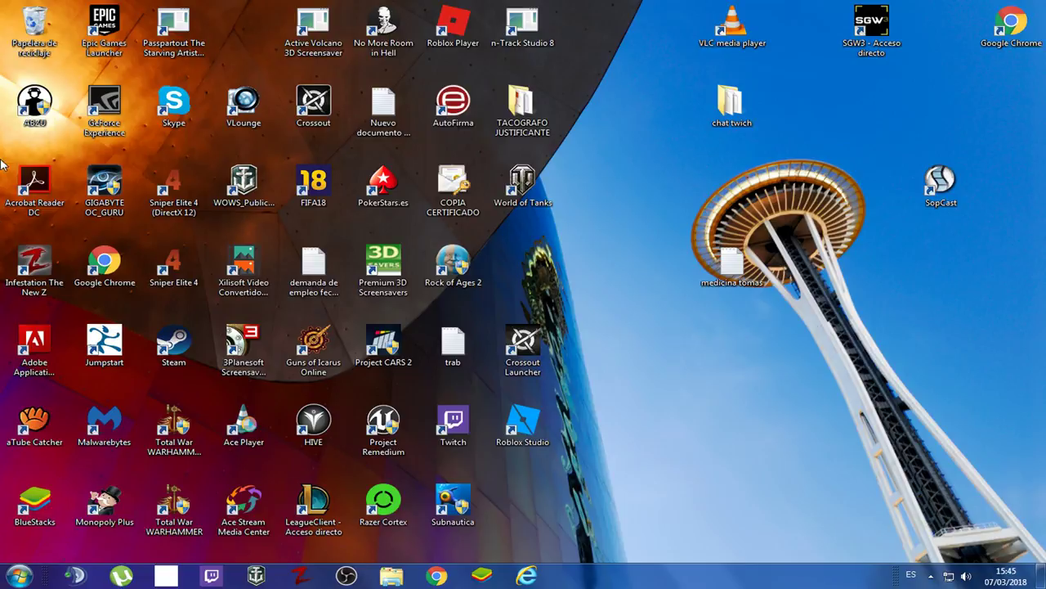
pyautogui.moveTo(3, 227); pyautogui.dragTo(1, 304)
pyautogui.moveTo(490, 298); pyautogui.dragTo(559, 474)
pyautogui.click(560, 474)
# - Reveal the hidden notification area icons
pyautogui.click(932, 576)
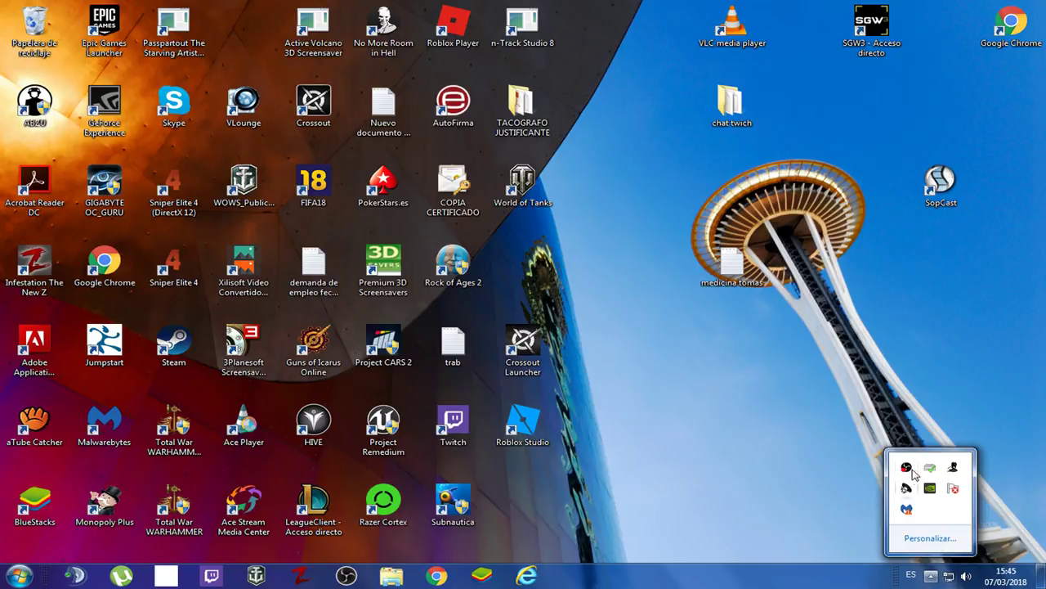